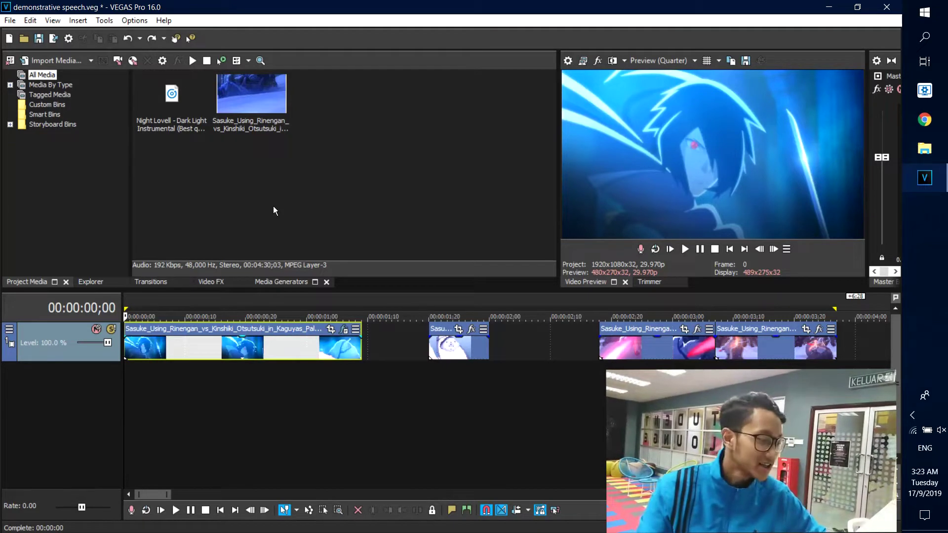
Scrub through and play the first clip to preview it from the project start
{"action": "left_click", "coordinate": [190, 301]}
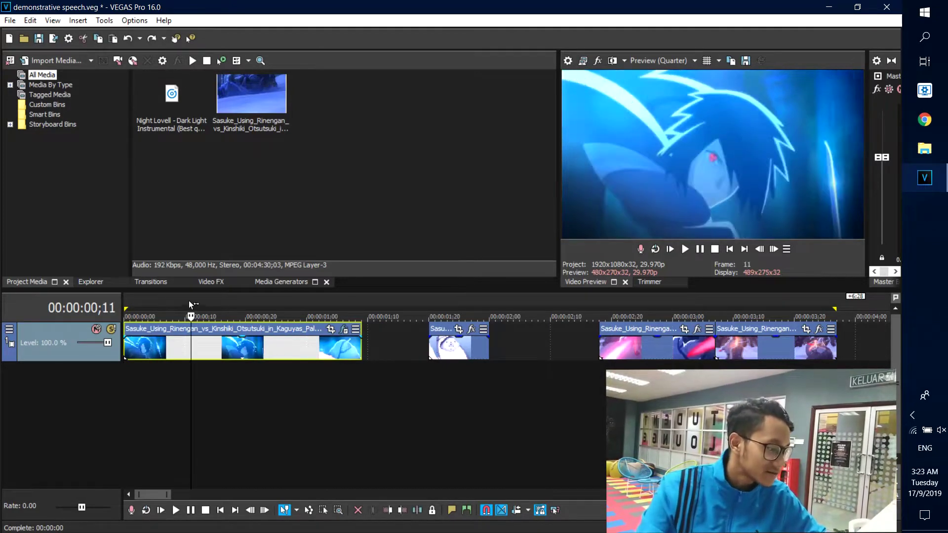
{"action": "left_click", "coordinate": [264, 301]}
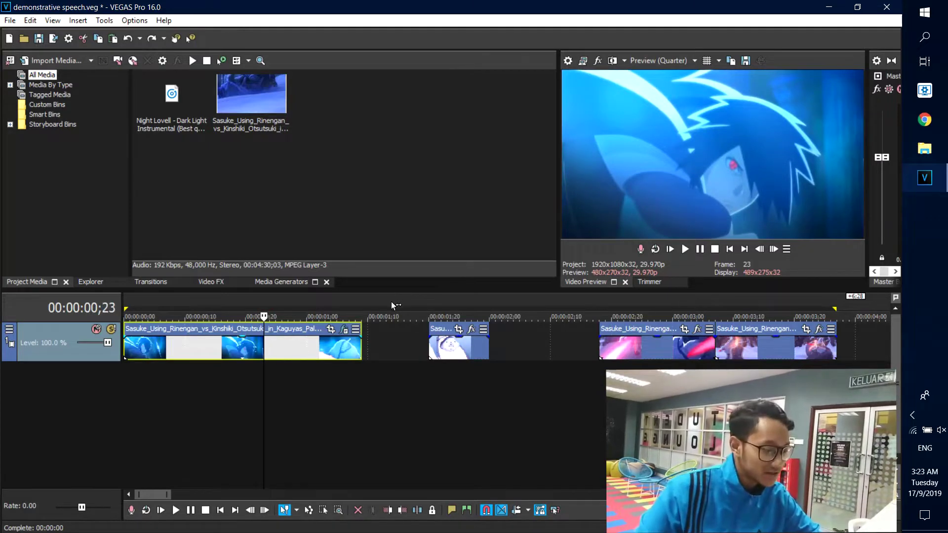
{"action": "key", "text": "Left"}
{"action": "key", "text": "Left"}
{"action": "key", "text": "Left"}
{"action": "key", "text": "Left"}
{"action": "key", "text": "Left"}
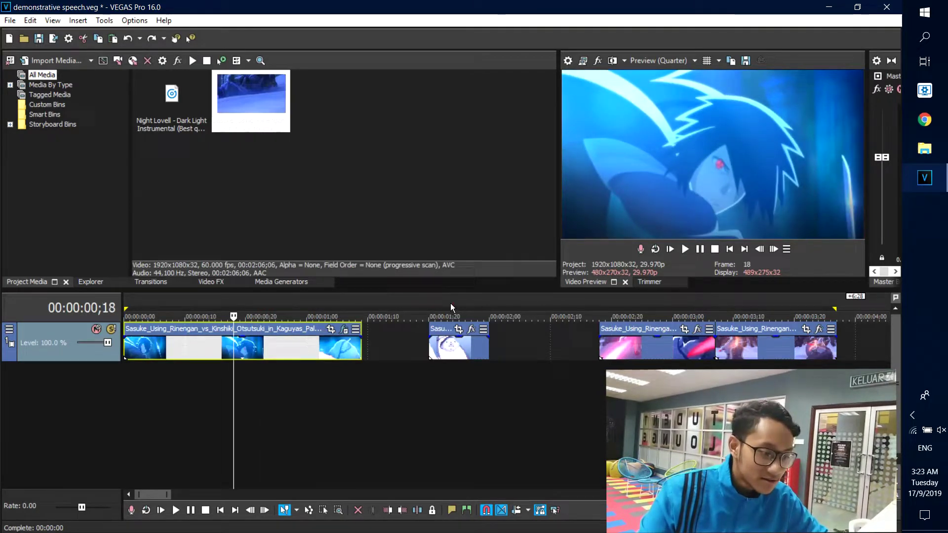
{"action": "left_click", "coordinate": [625, 300]}
{"action": "left_click", "coordinate": [126, 300]}
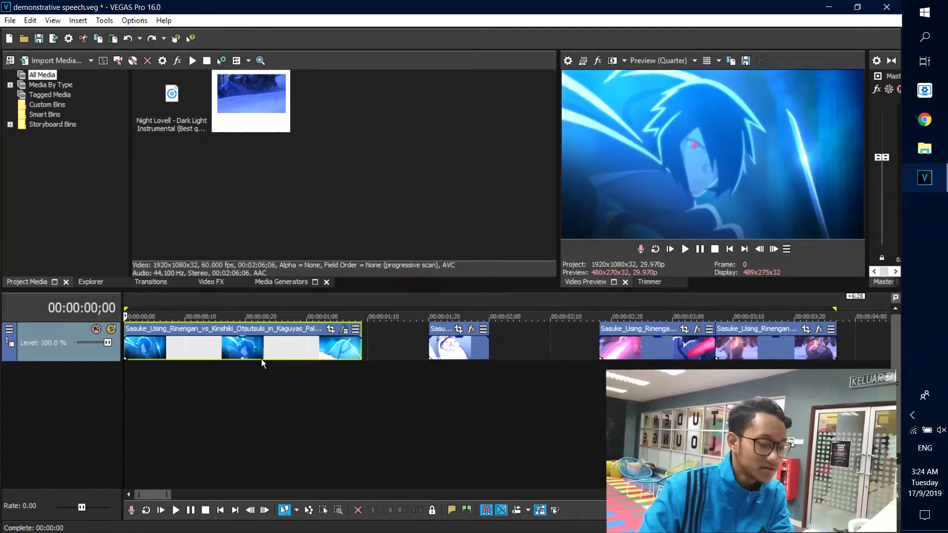
{"action": "key", "text": "space"}
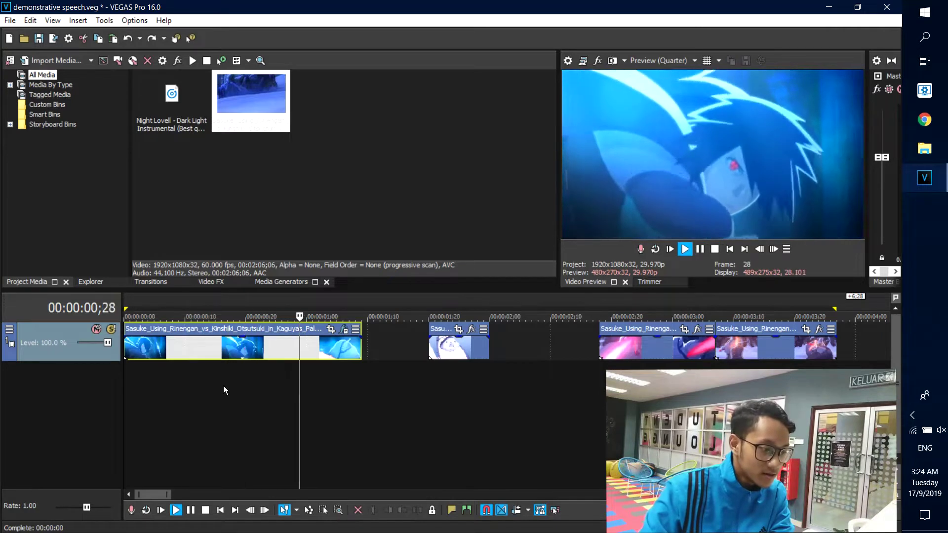
{"action": "key", "text": "Return"}
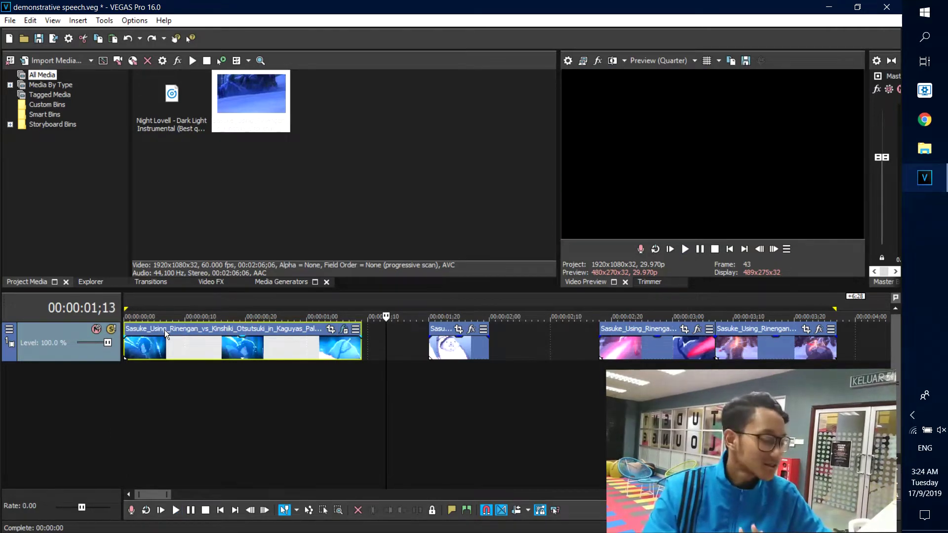
{"action": "left_click", "coordinate": [130, 305]}
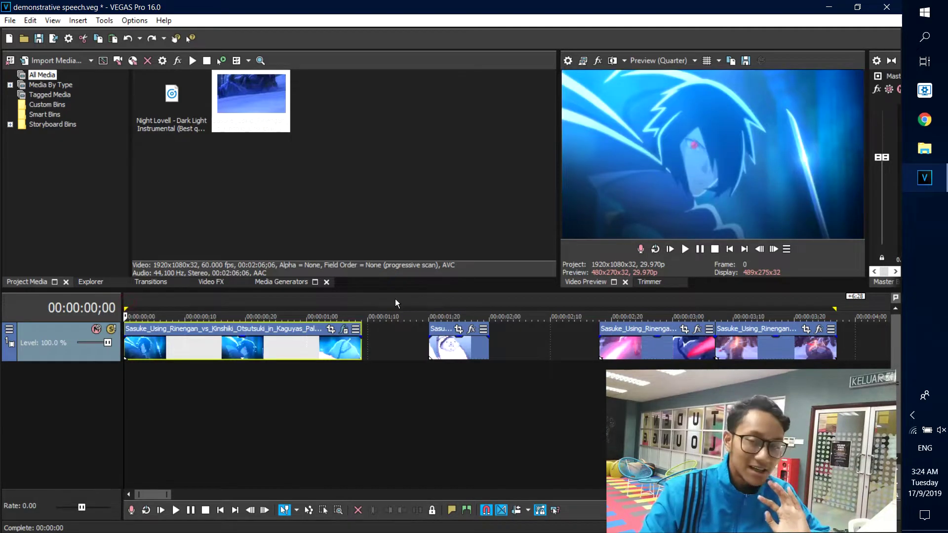
Show the TwixtorPRO presets in Video FX and select the 'this works omg' preset
{"action": "left_click", "coordinate": [208, 283]}
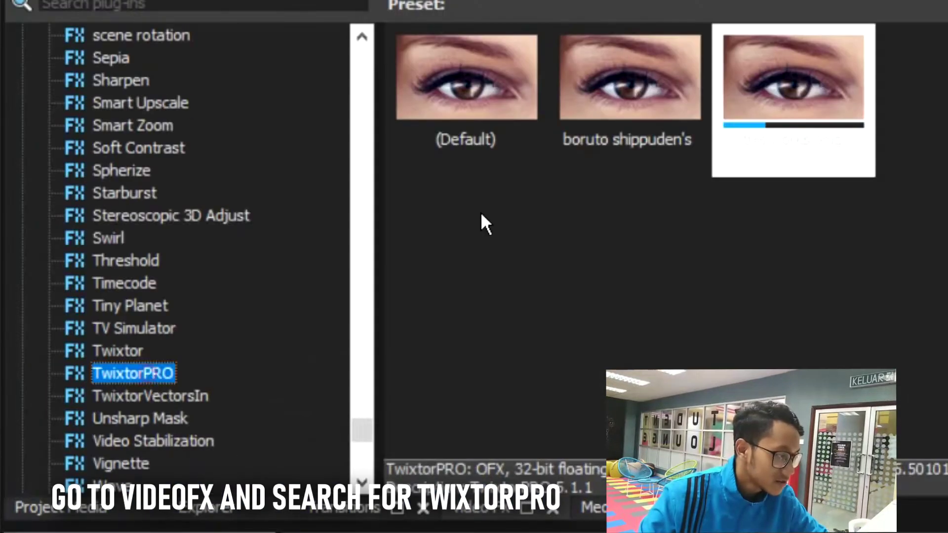
{"action": "left_click", "coordinate": [458, 160]}
{"action": "left_click", "coordinate": [772, 152]}
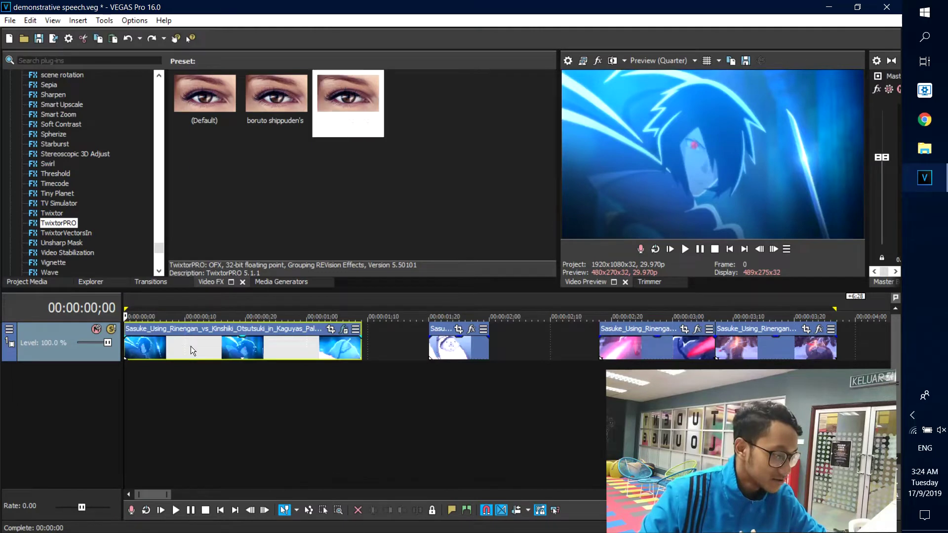
Disable resampling on the first clip and set its playback rate to 4.000
{"action": "right_click", "coordinate": [190, 345]}
{"action": "left_click", "coordinate": [164, 345]}
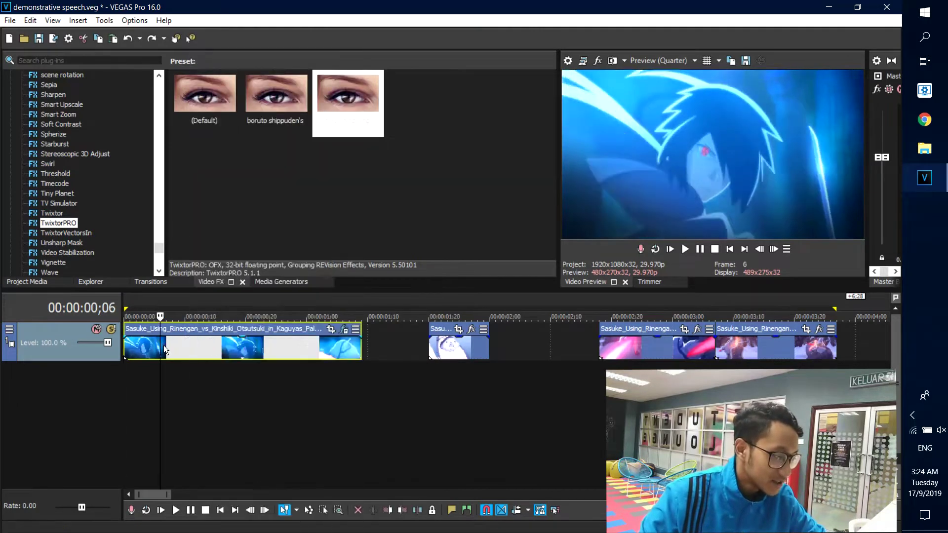
{"action": "right_click", "coordinate": [208, 349]}
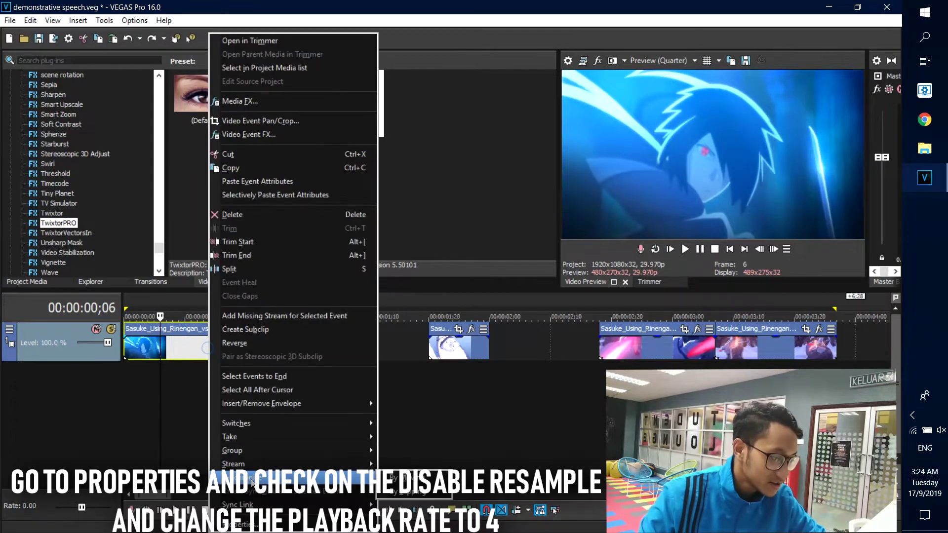
{"action": "left_click", "coordinate": [255, 524]}
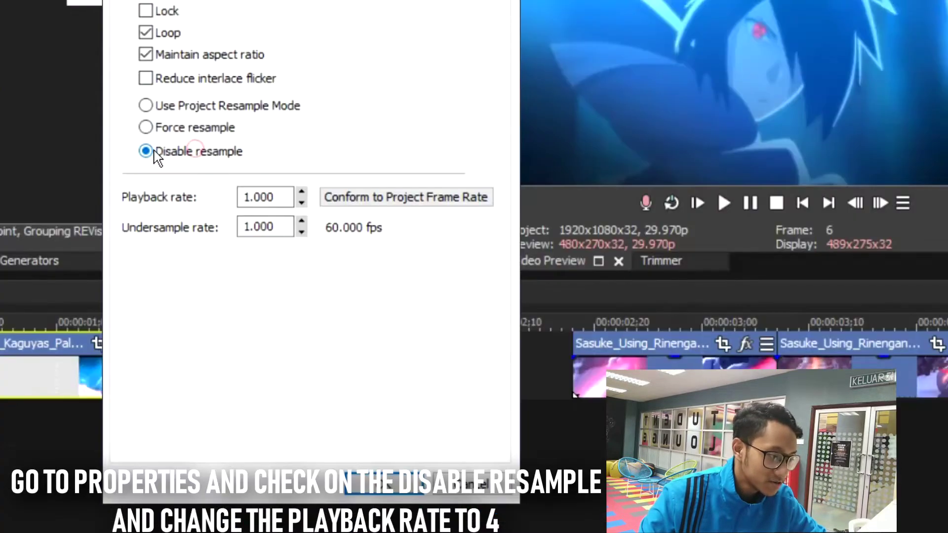
{"action": "left_click_drag", "start_coordinate": [274, 198], "coordinate": [123, 203]}
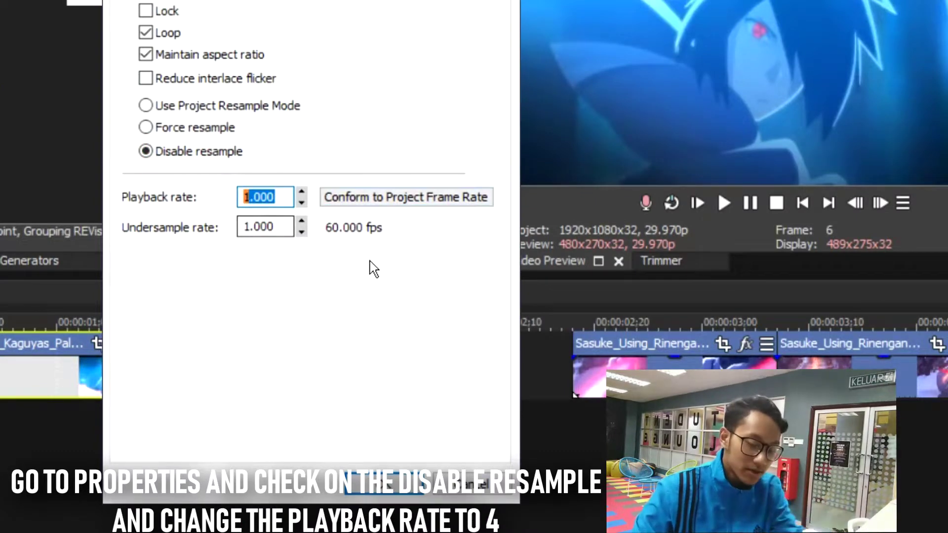
{"action": "type", "text": "4"}
{"action": "left_click", "coordinate": [382, 484]}
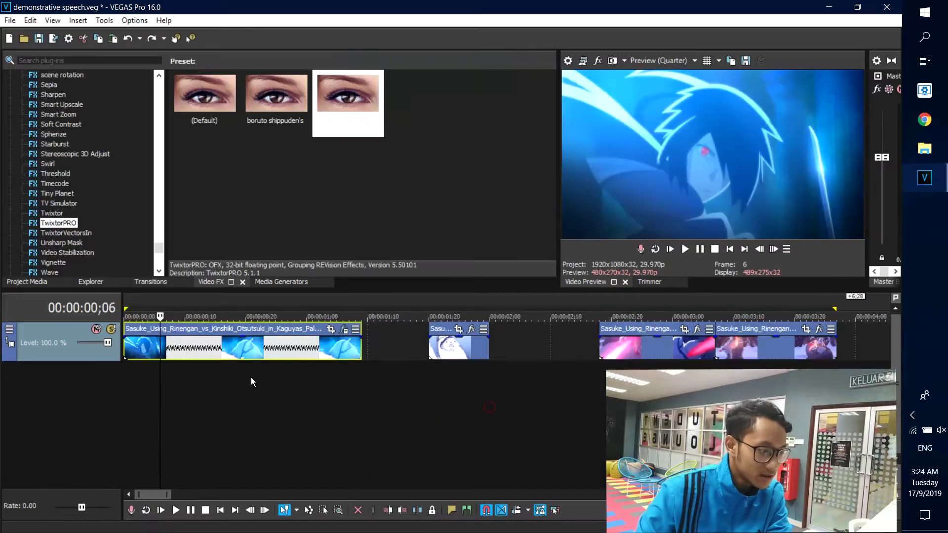
{"action": "left_click", "coordinate": [132, 305]}
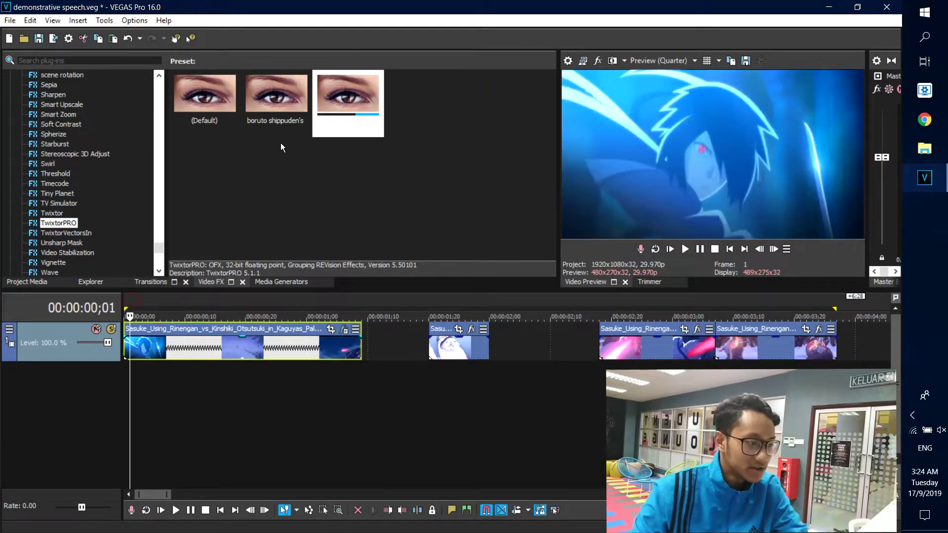
Drop the third TwixtorPRO preset on the first clip and play it back in a loop
{"action": "left_click_drag", "start_coordinate": [362, 127], "coordinate": [246, 341]}
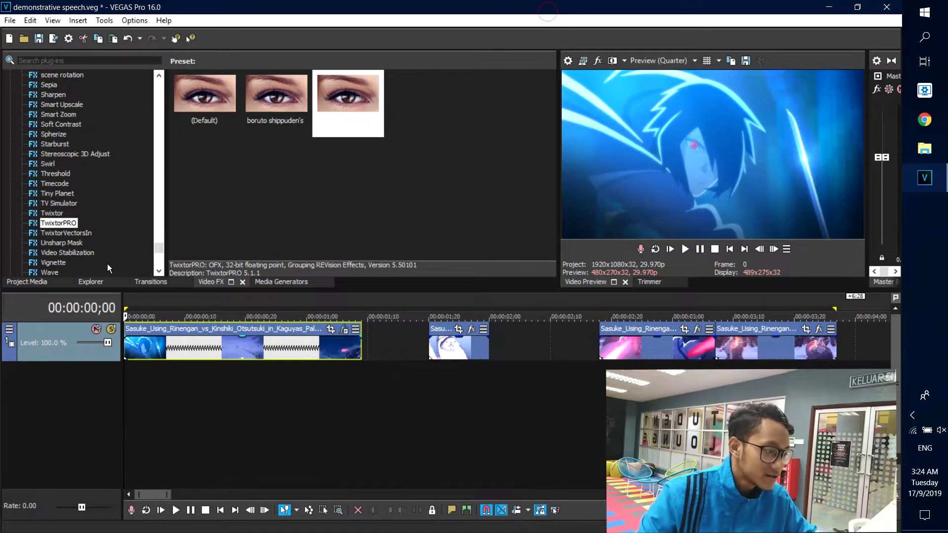
{"action": "left_click_drag", "start_coordinate": [127, 305], "coordinate": [361, 307]}
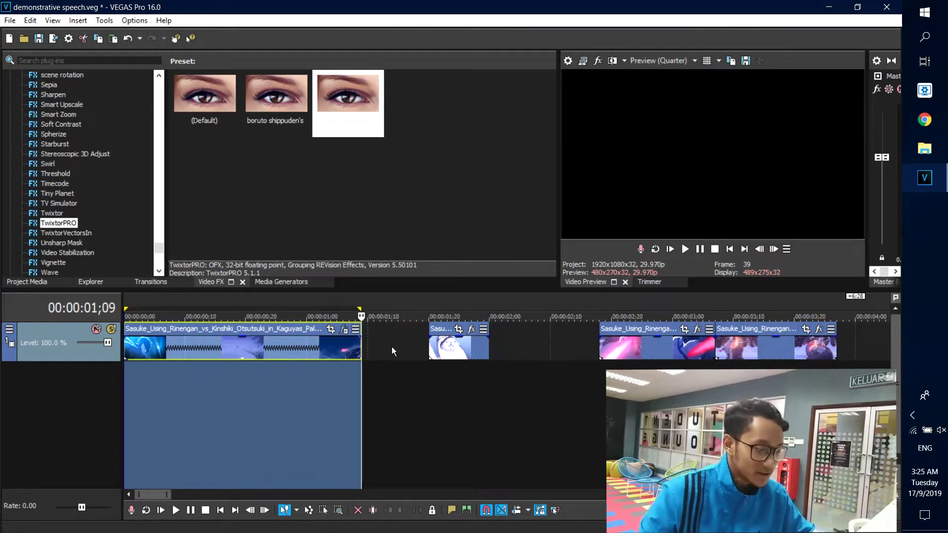
{"action": "key", "text": "space"}
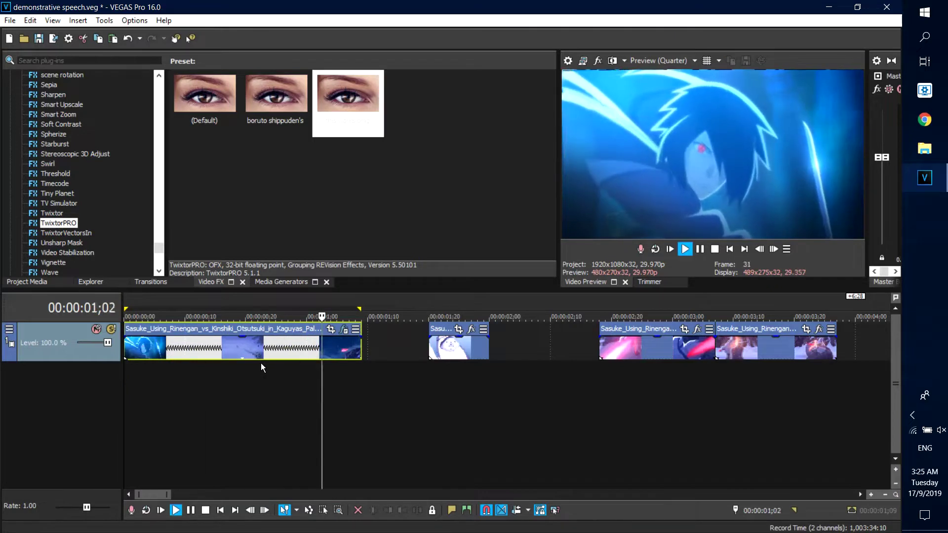
{"action": "key", "text": "Return"}
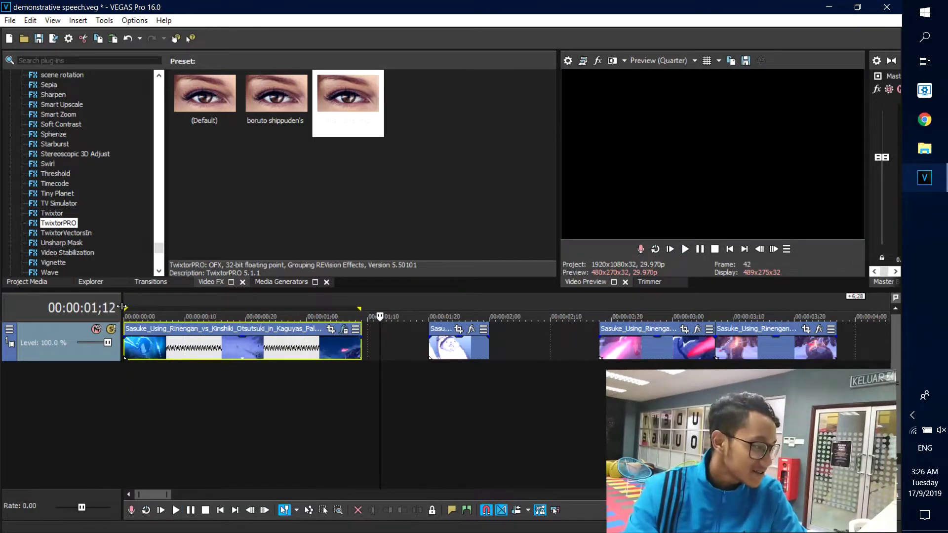
{"action": "left_click", "coordinate": [127, 301]}
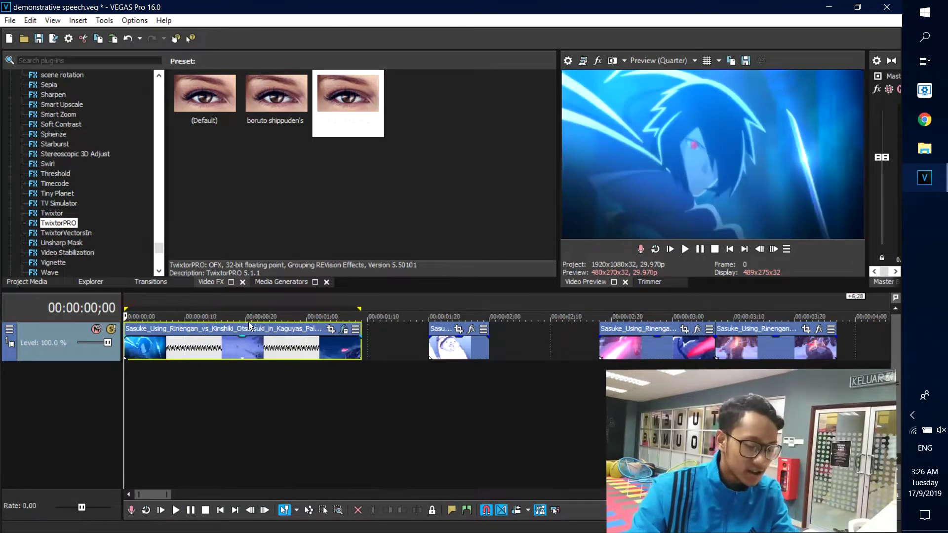
{"action": "key", "text": "space"}
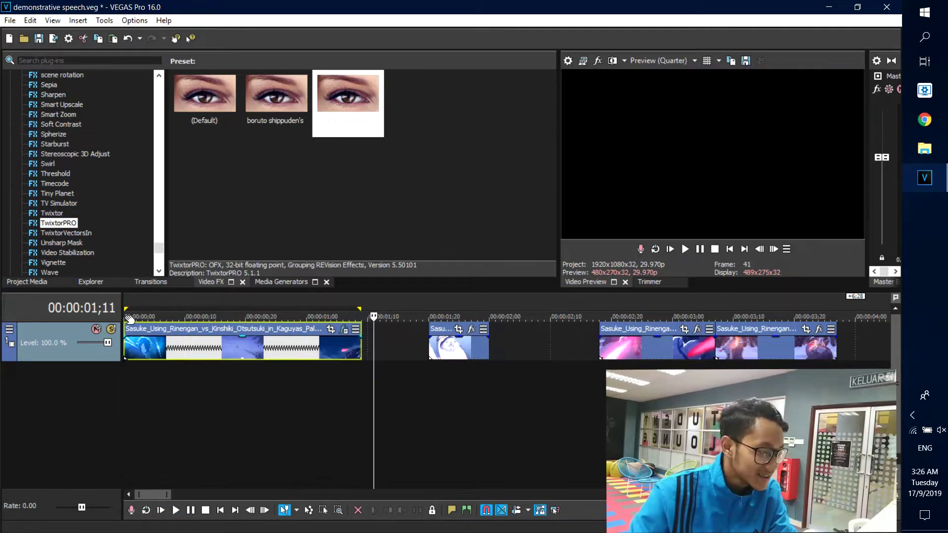
{"action": "key", "text": "space"}
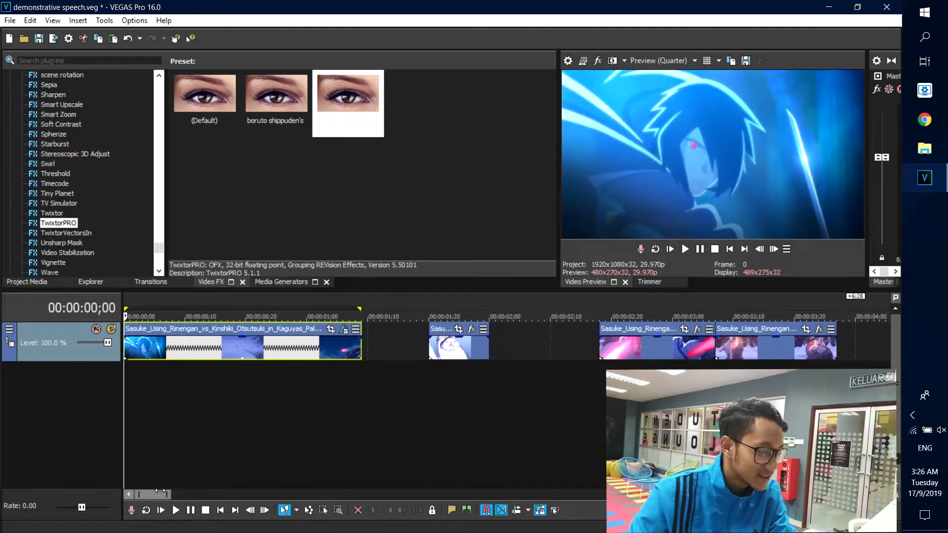
Select the short second eye clip, scrub to its start, and zoom the timeline in around it
{"action": "left_click_drag", "start_coordinate": [153, 493], "coordinate": [159, 491]}
{"action": "left_click", "coordinate": [328, 343]}
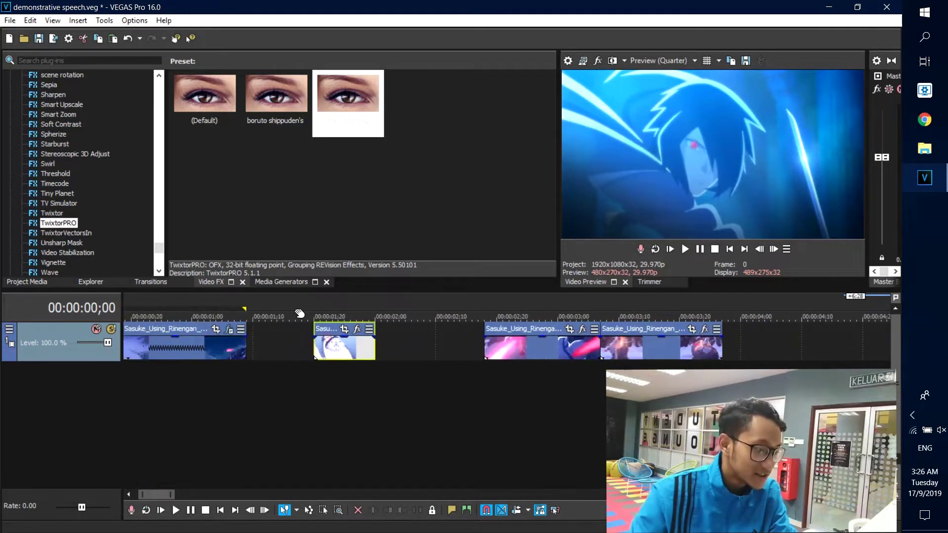
{"action": "left_click", "coordinate": [328, 303]}
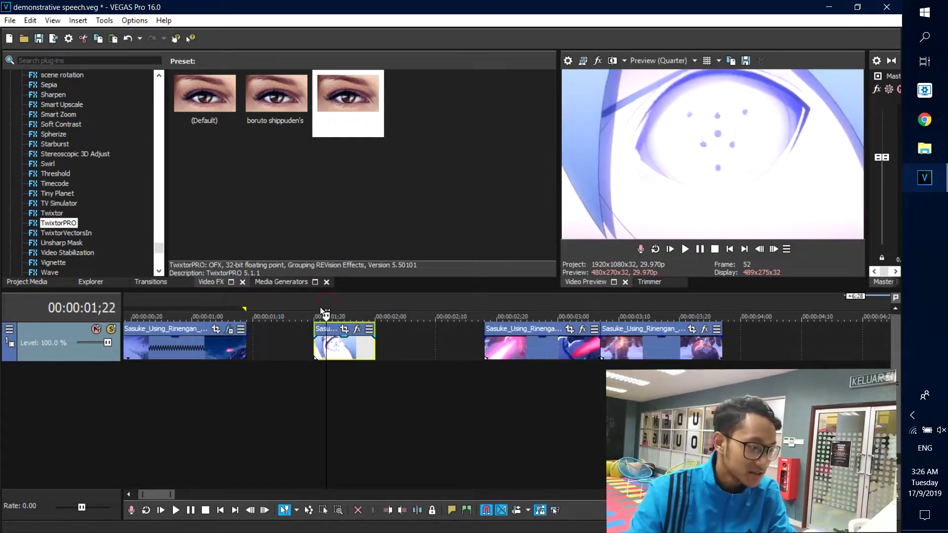
{"action": "left_click", "coordinate": [316, 305]}
{"action": "left_click_drag", "start_coordinate": [365, 308], "coordinate": [372, 305]}
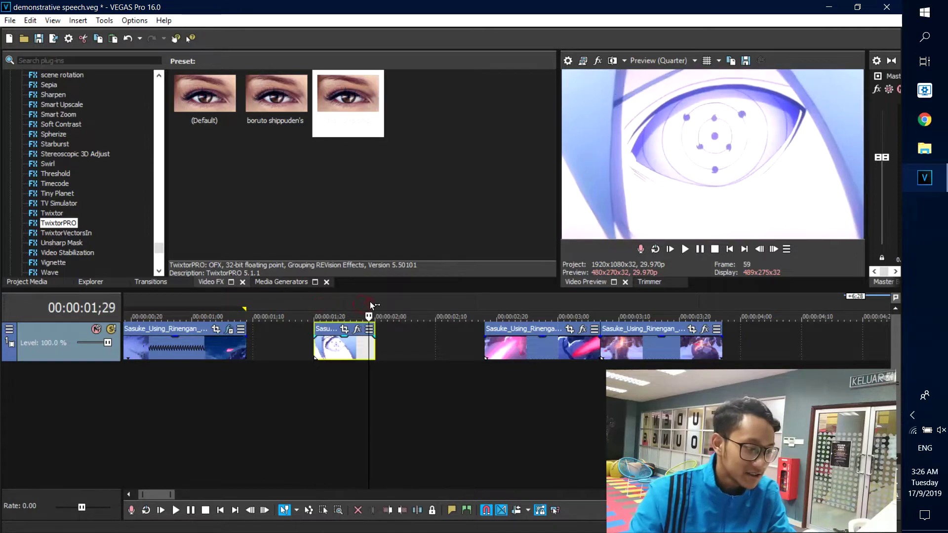
{"action": "left_click", "coordinate": [322, 303]}
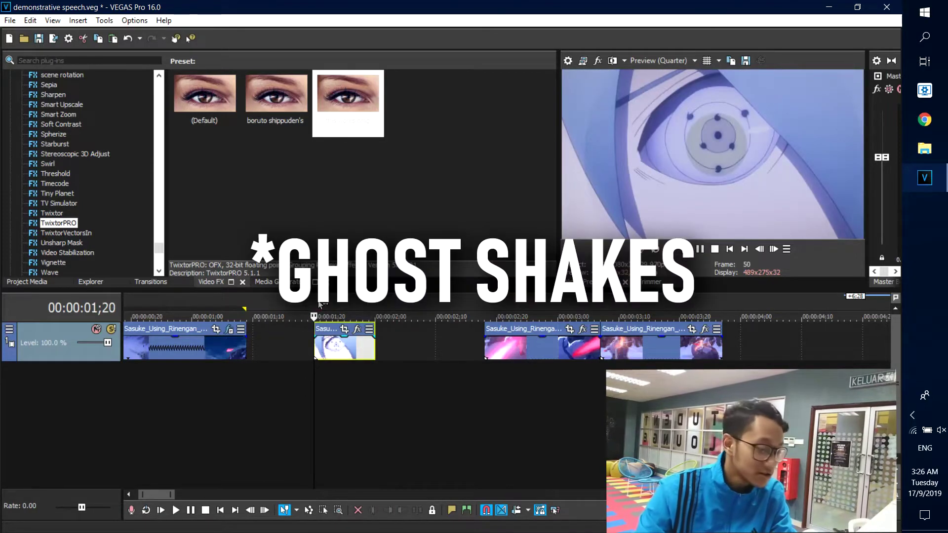
{"action": "scroll", "coordinate": [401, 348], "scroll_direction": "up", "scroll_amount": 2}
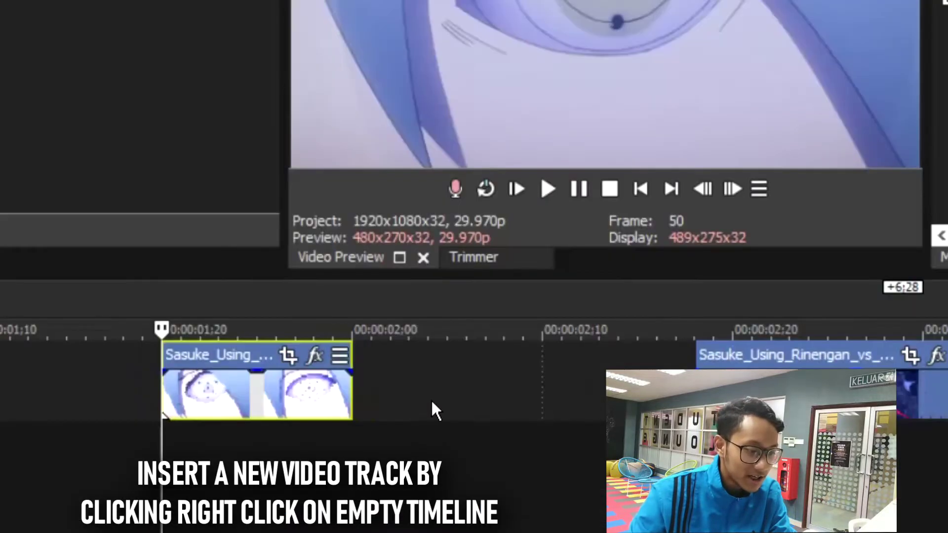
Insert a new empty video track into the timeline
{"action": "right_click", "coordinate": [408, 394]}
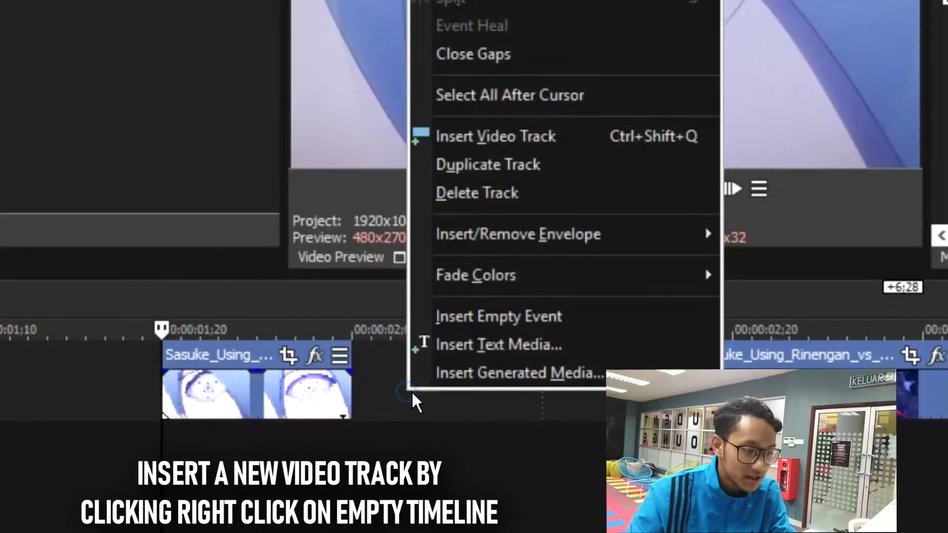
{"action": "left_click", "coordinate": [474, 136]}
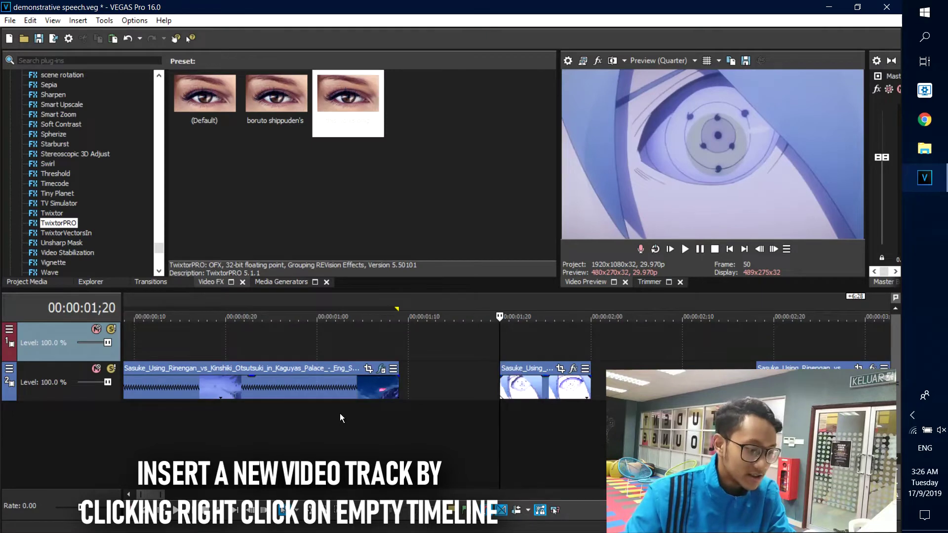
{"action": "right_click", "coordinate": [467, 377]}
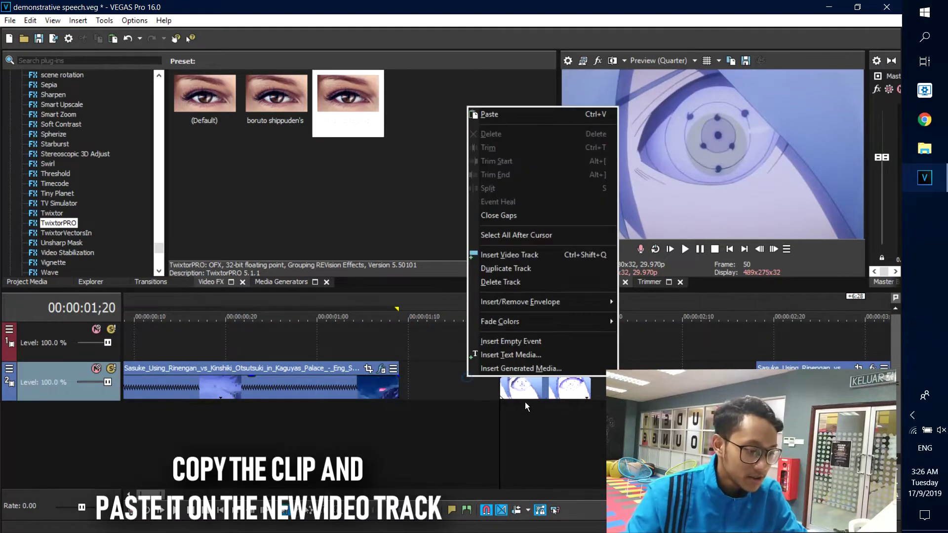
Paste a copy of the eye clip onto the new track and fade it out over 10 frames
{"action": "right_click", "coordinate": [521, 391]}
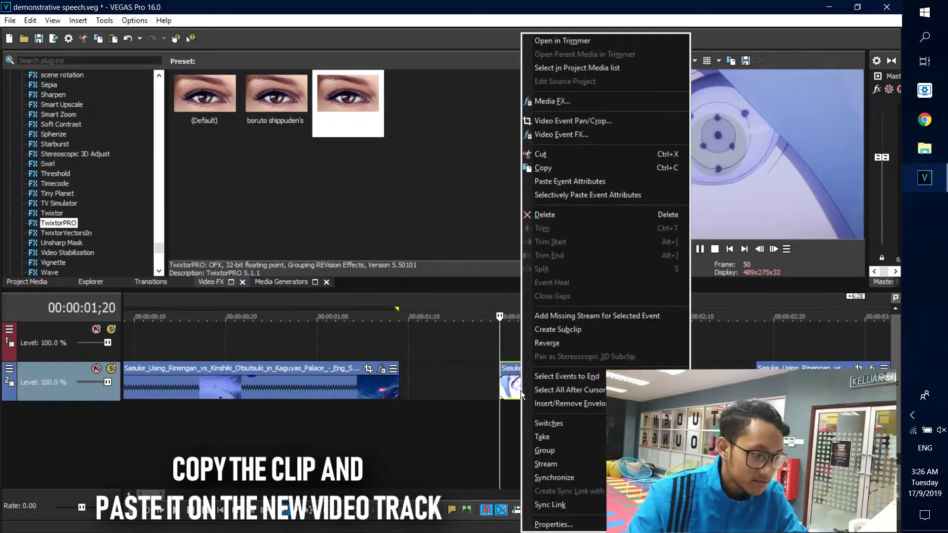
{"action": "left_click", "coordinate": [543, 168]}
{"action": "right_click", "coordinate": [512, 351]}
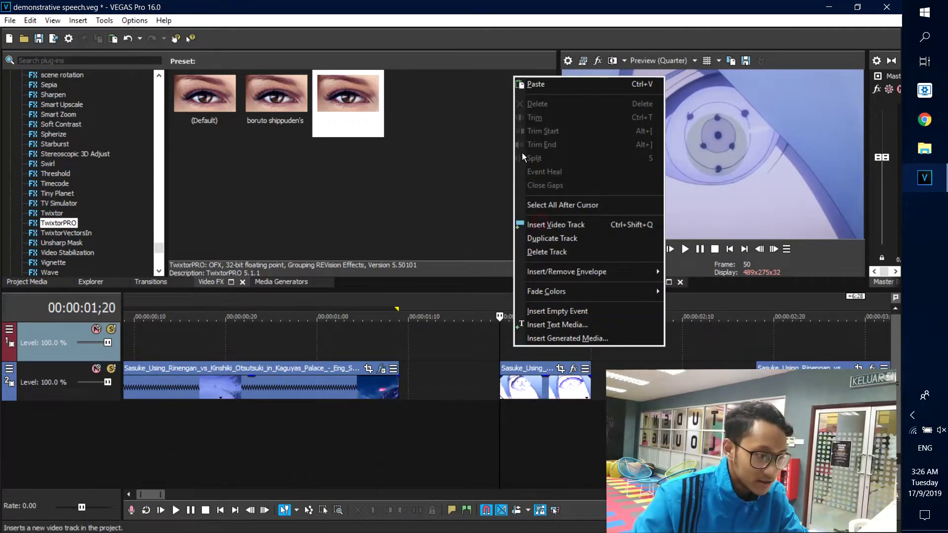
{"action": "left_click", "coordinate": [567, 87]}
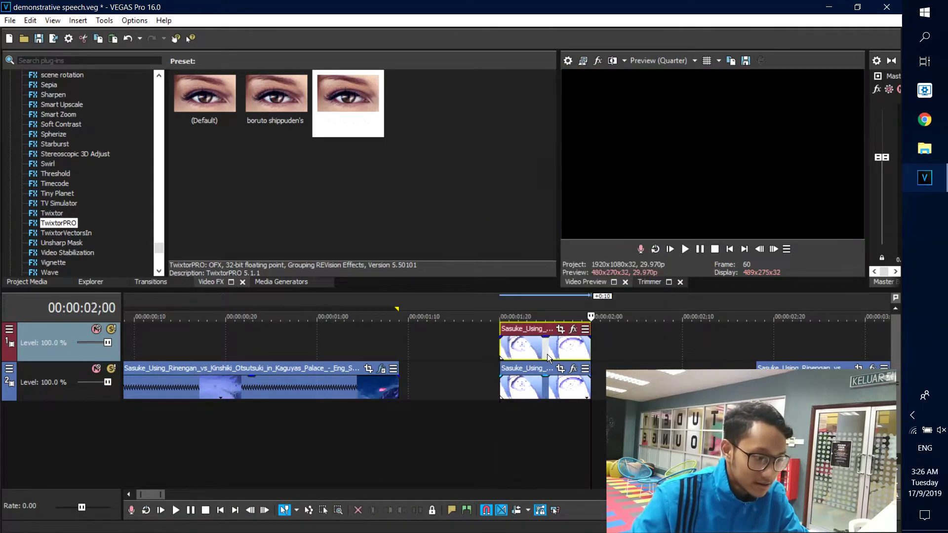
{"action": "left_click", "coordinate": [546, 349]}
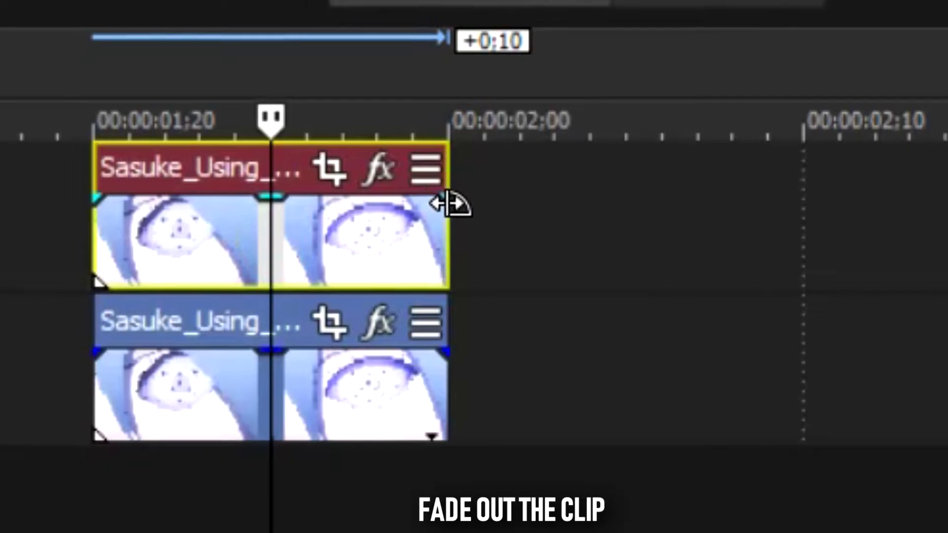
{"action": "left_click_drag", "start_coordinate": [590, 339], "coordinate": [497, 342]}
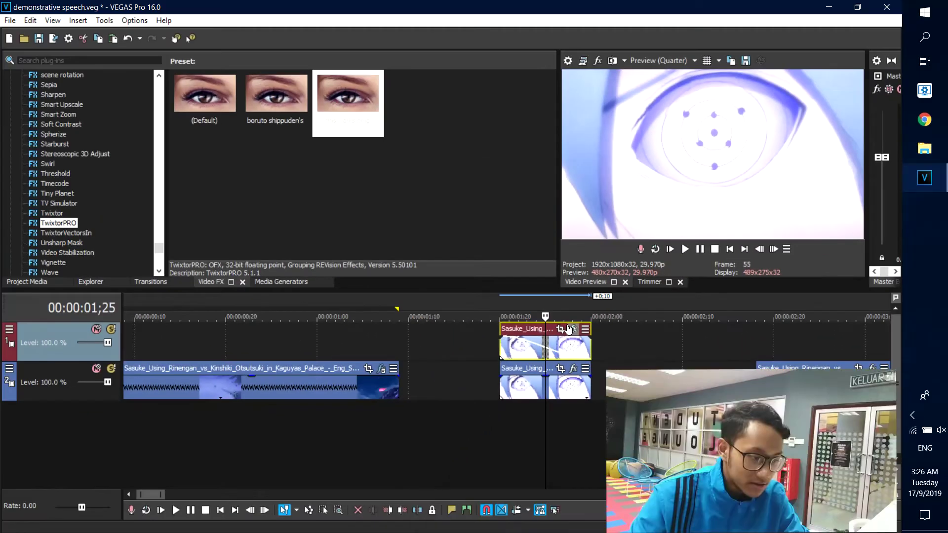
Shrink the top clip's Pan/Crop frame at the last keyframe to zoom in on the eye
{"action": "left_click", "coordinate": [560, 329]}
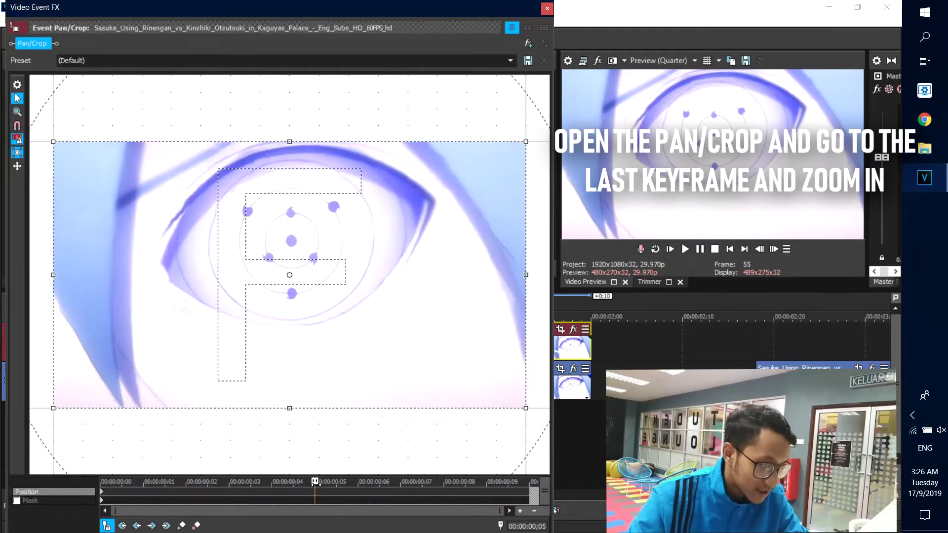
{"action": "left_click_drag", "start_coordinate": [338, 481], "coordinate": [521, 482]}
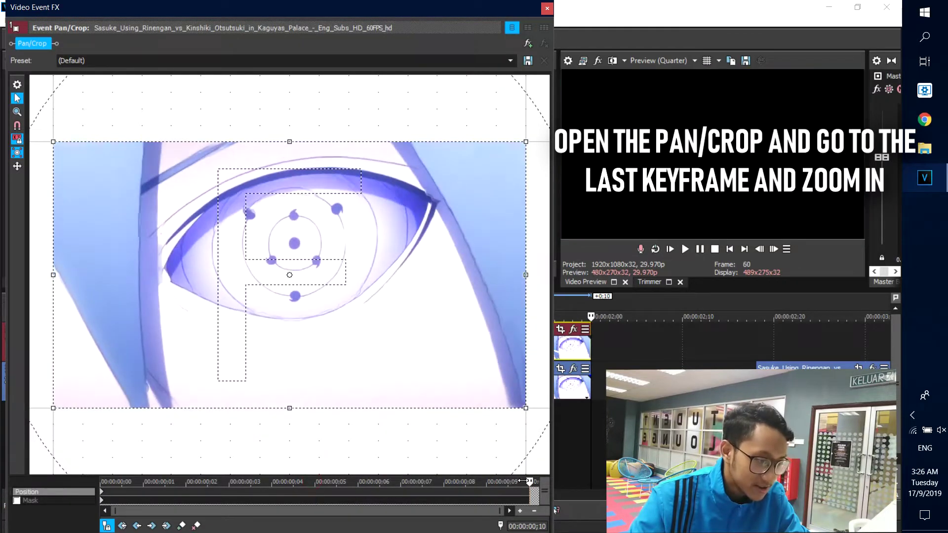
{"action": "left_click_drag", "start_coordinate": [524, 406], "coordinate": [388, 350]}
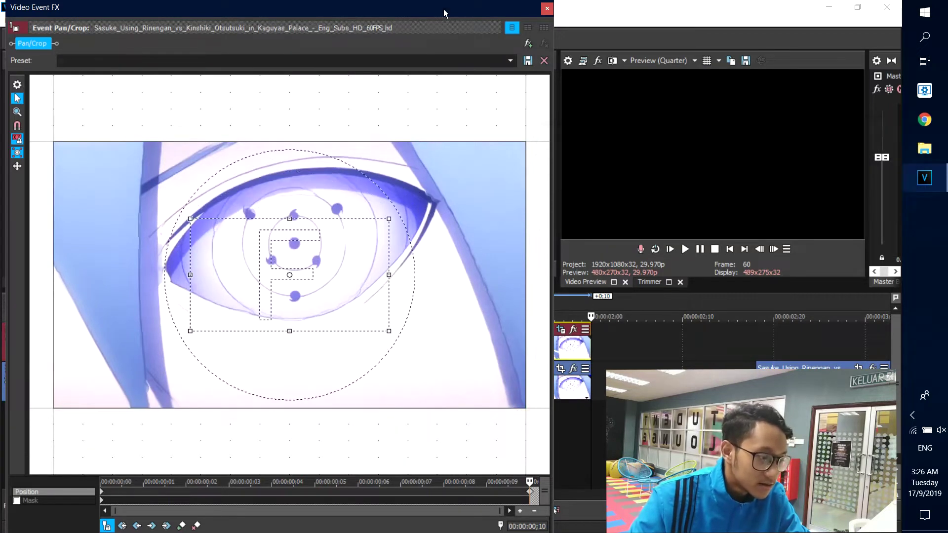
Make the last Pan/Crop keyframe Fast and the first keyframe Slow
{"action": "right_click", "coordinate": [532, 493]}
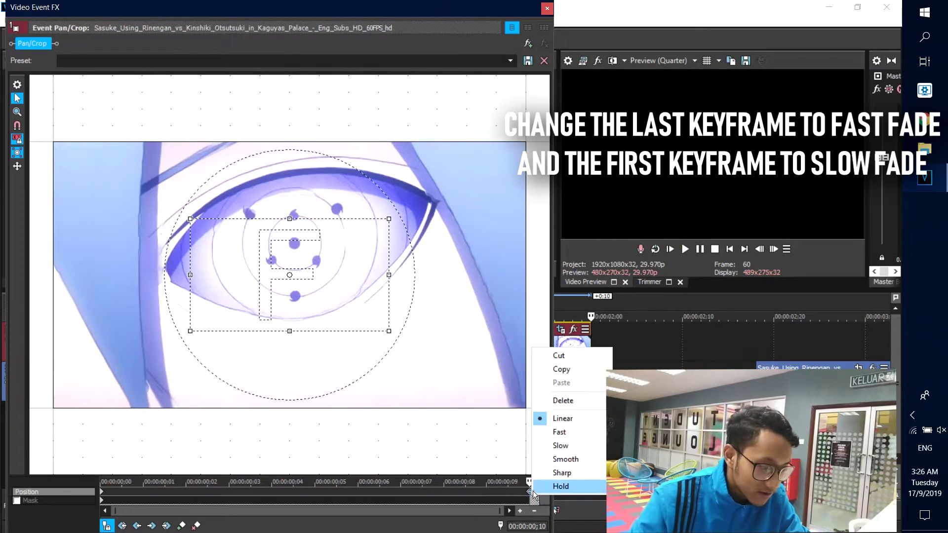
{"action": "left_click", "coordinate": [560, 432]}
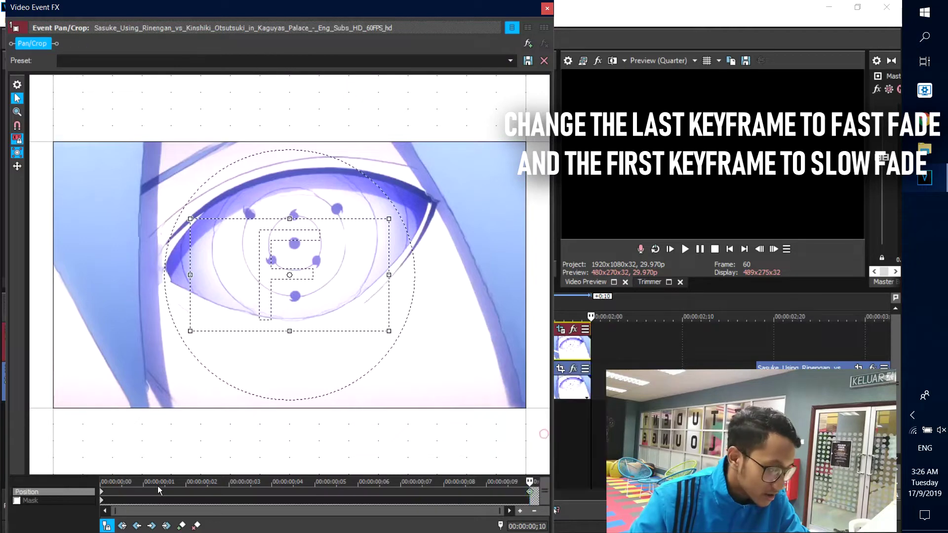
{"action": "right_click", "coordinate": [101, 492]}
{"action": "left_click", "coordinate": [118, 444]}
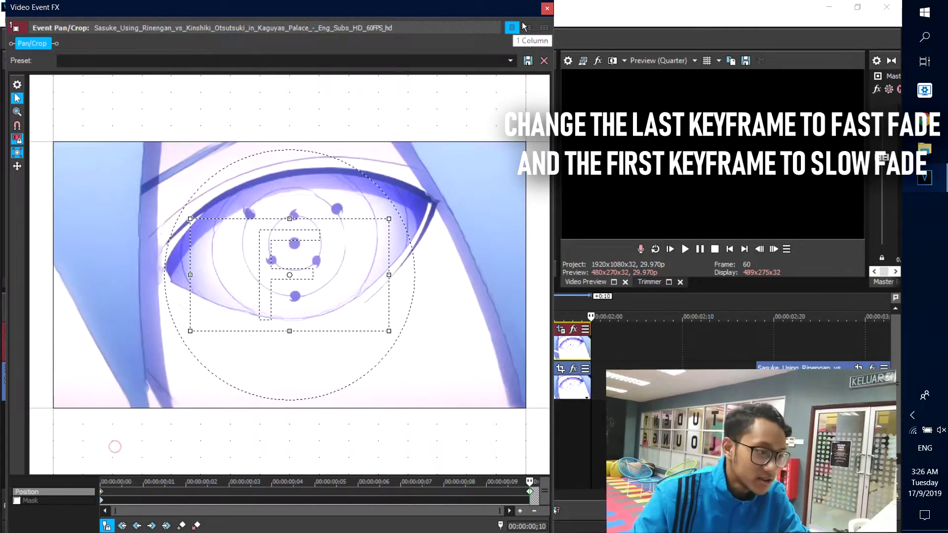
{"action": "left_click", "coordinate": [549, 10]}
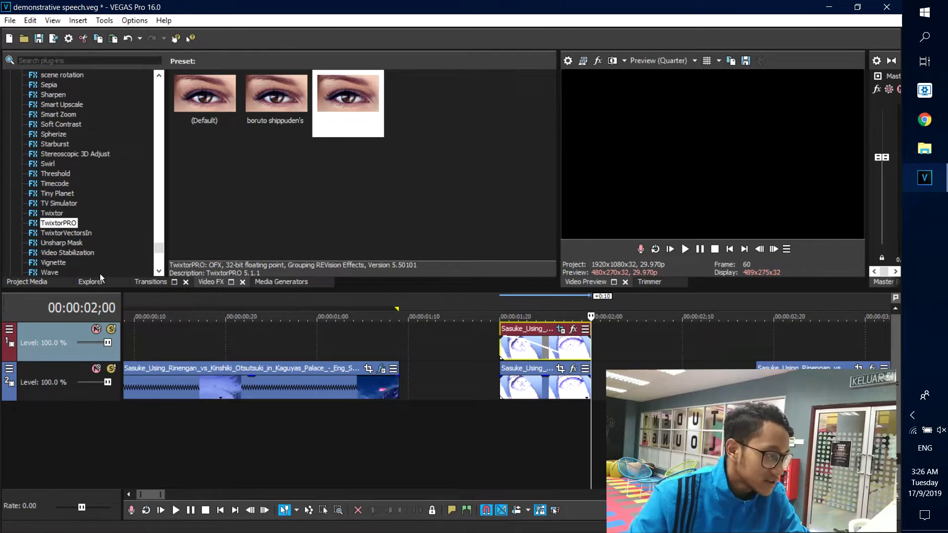
Apply the S_Shake ghost shake preset to the top eye clip
{"action": "left_click_drag", "start_coordinate": [161, 248], "coordinate": [159, 213]}
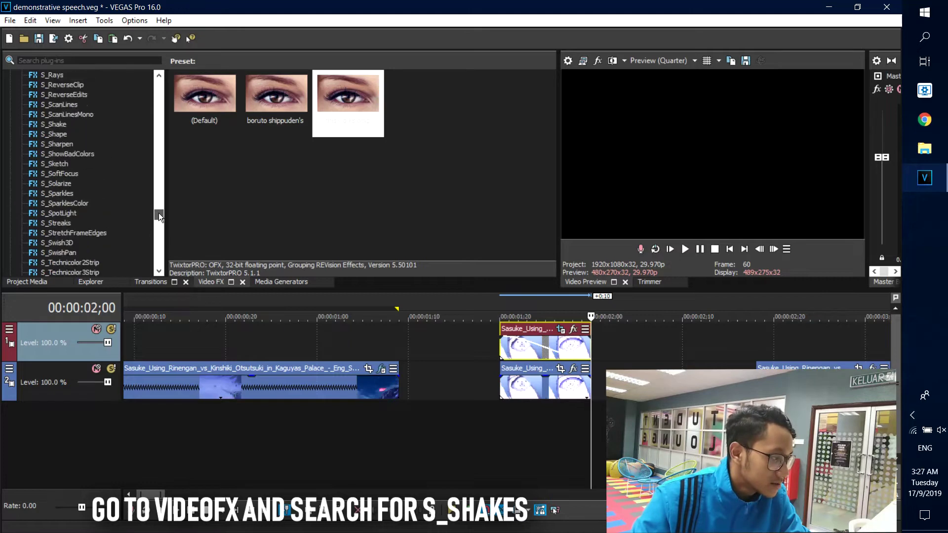
{"action": "left_click", "coordinate": [62, 126]}
{"action": "left_click", "coordinate": [230, 134]}
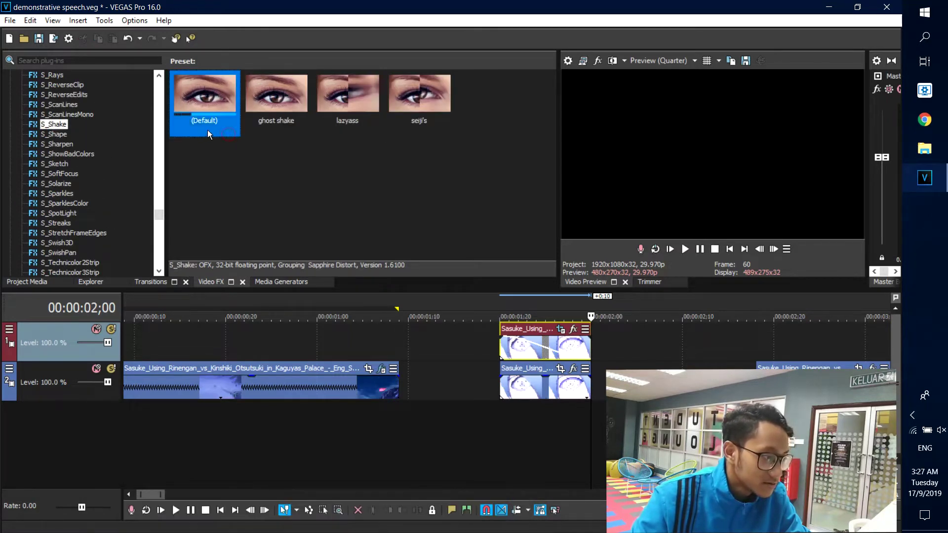
{"action": "left_click_drag", "start_coordinate": [265, 131], "coordinate": [527, 348]}
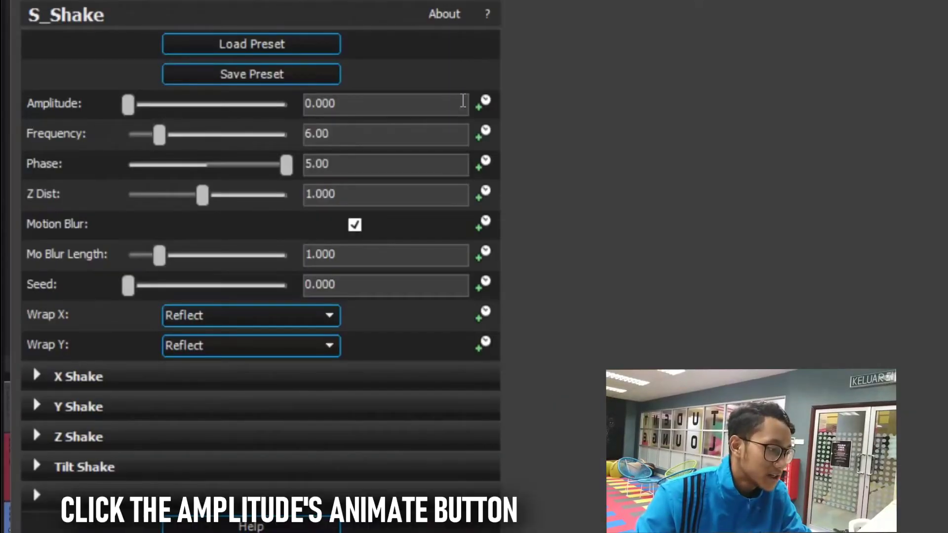
Animate the shake Amplitude, setting it to 2.000 at the last keyframe
{"action": "left_click", "coordinate": [482, 103]}
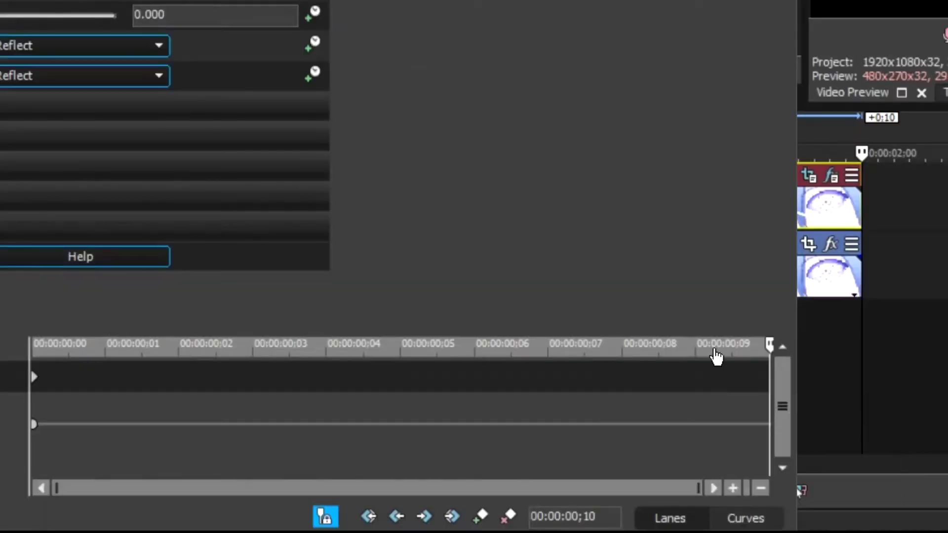
{"action": "mouse_move", "coordinate": [772, 346]}
{"action": "left_mouse_down"}
{"action": "mouse_move", "coordinate": [656, 336]}
{"action": "mouse_move", "coordinate": [771, 345]}
{"action": "left_mouse_up"}
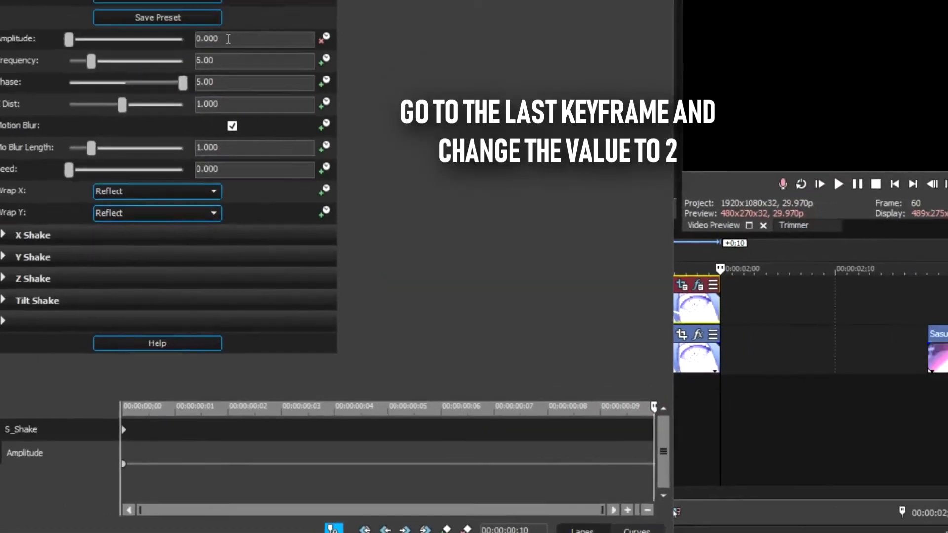
{"action": "left_click", "coordinate": [209, 73]}
{"action": "type", "text": "2"}
{"action": "key", "text": "Return"}
Give the last Amplitude keyframe a Fast Fade and the first a Slow Fade
{"action": "mouse_move", "coordinate": [615, 477]}
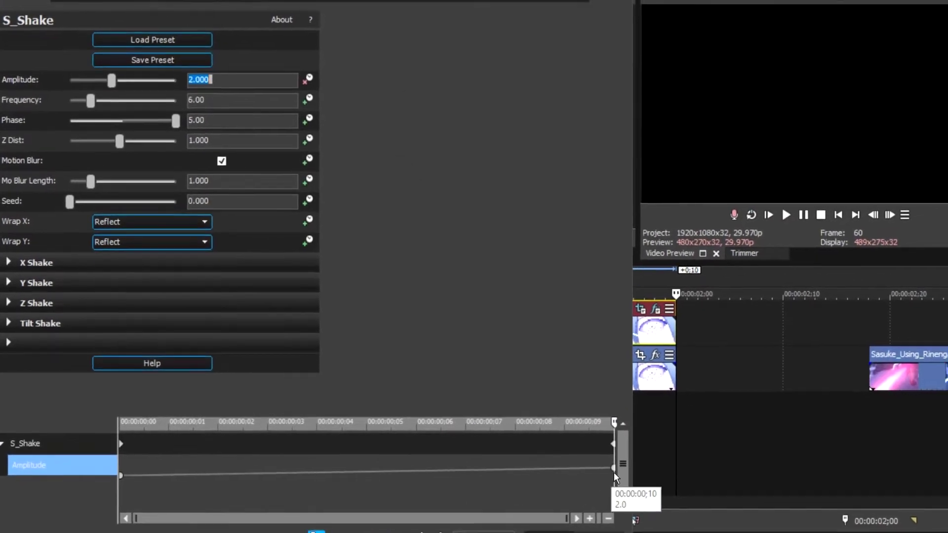
{"action": "right_click", "coordinate": [615, 468]}
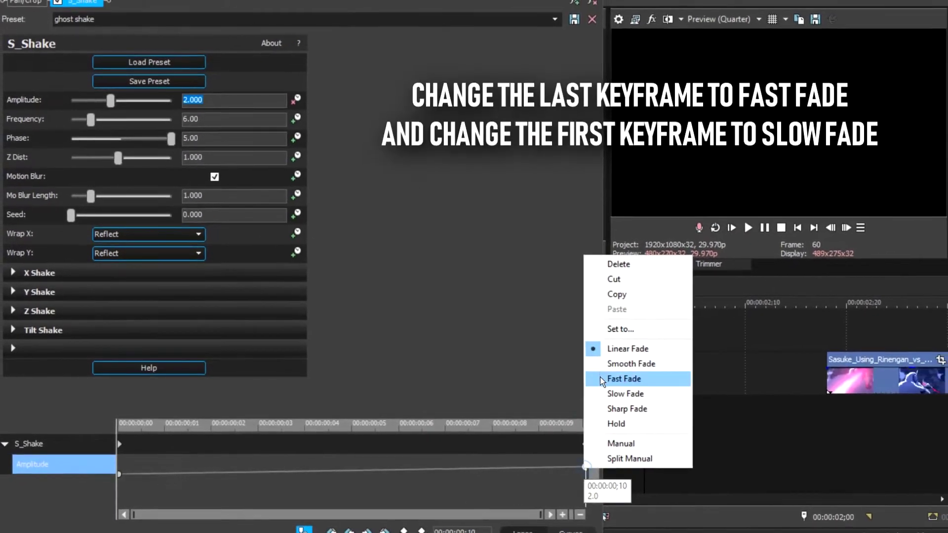
{"action": "left_click", "coordinate": [602, 379]}
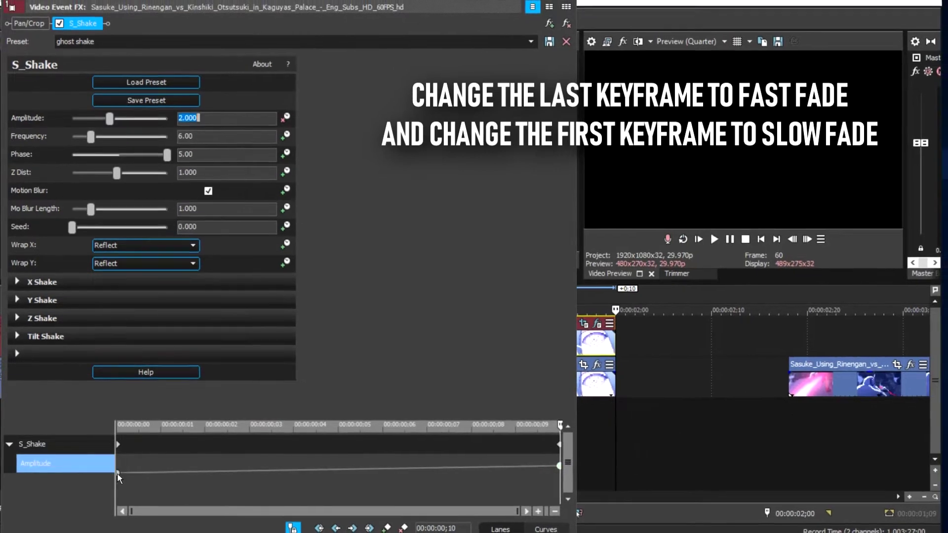
{"action": "right_click", "coordinate": [117, 474]}
{"action": "left_click", "coordinate": [141, 403]}
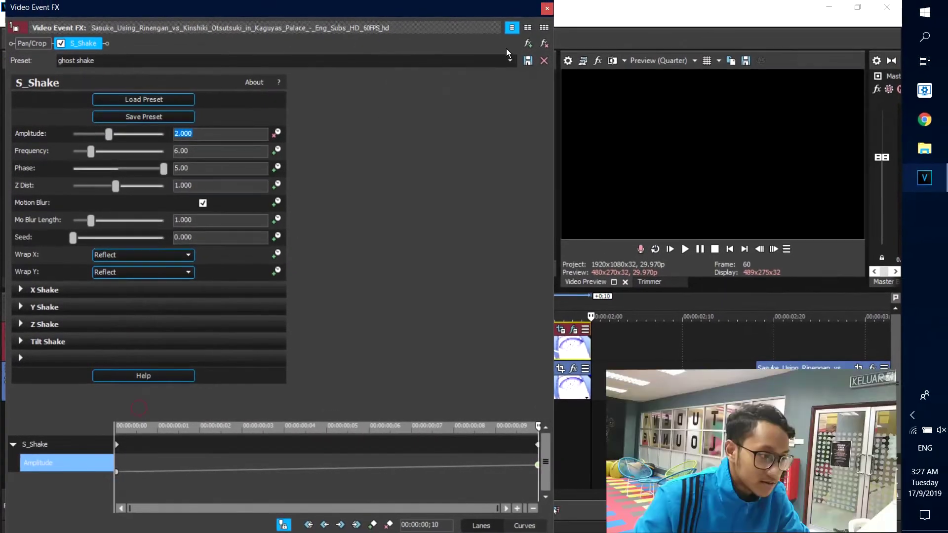
{"action": "left_click", "coordinate": [547, 9]}
{"action": "left_click", "coordinate": [494, 303]}
{"action": "left_click", "coordinate": [487, 301]}
Preview the shaking eye clip and mute the upper video track
{"action": "key", "text": "space"}
{"action": "key", "text": "space"}
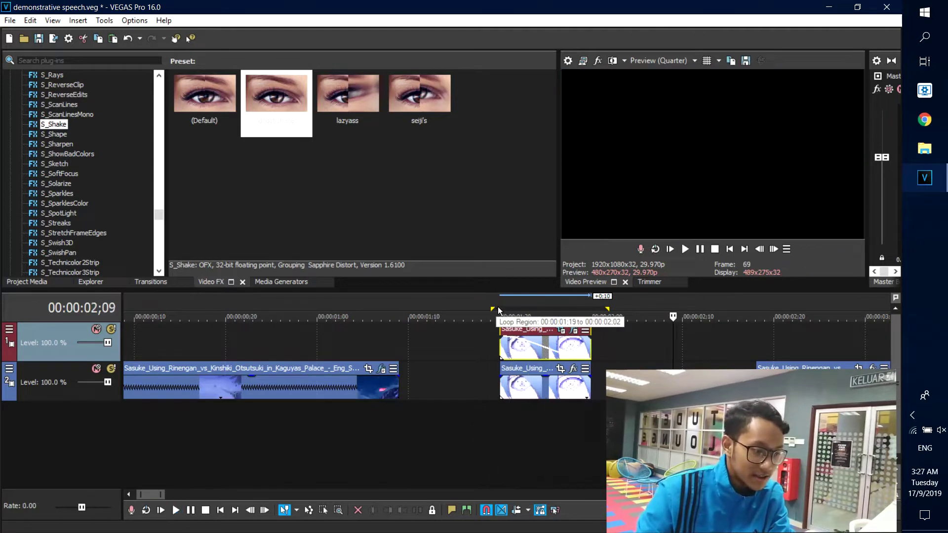
{"action": "key", "text": "space"}
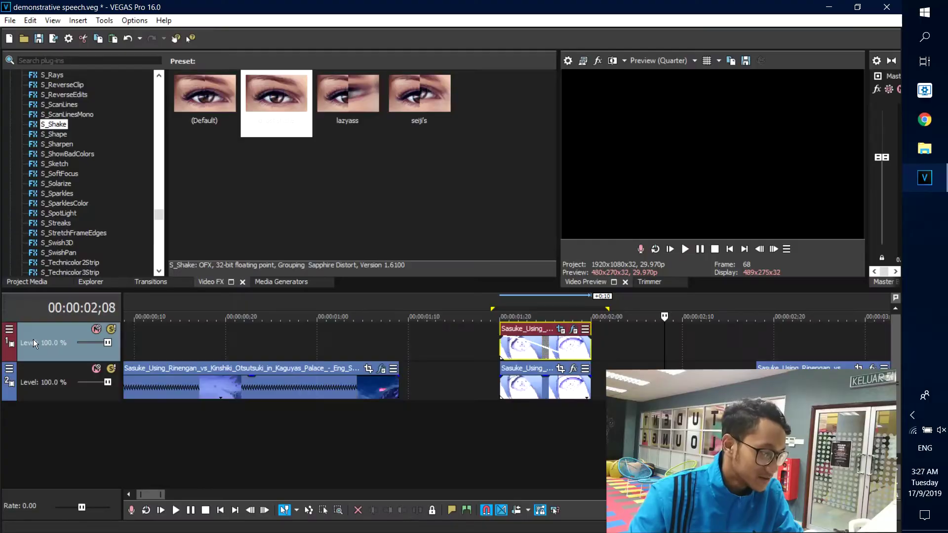
{"action": "left_click", "coordinate": [96, 329]}
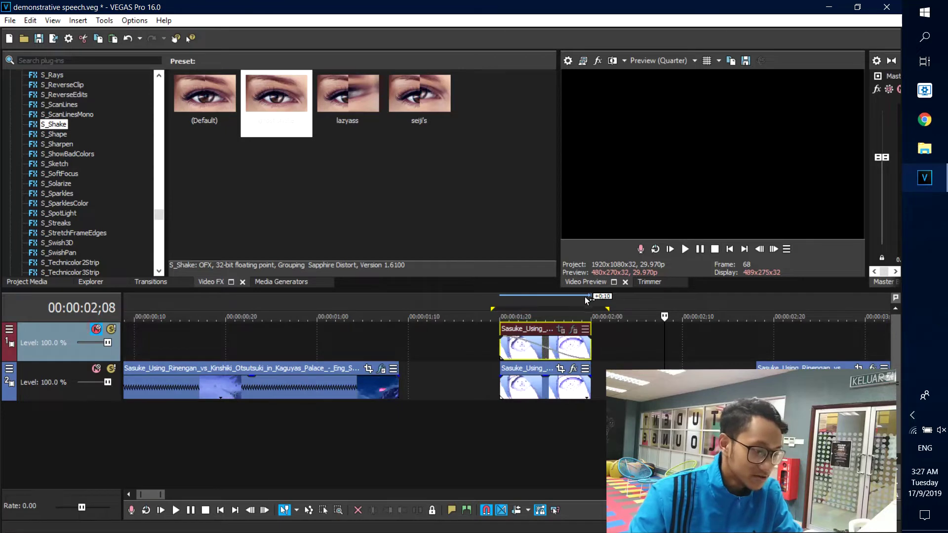
{"action": "left_click", "coordinate": [477, 302]}
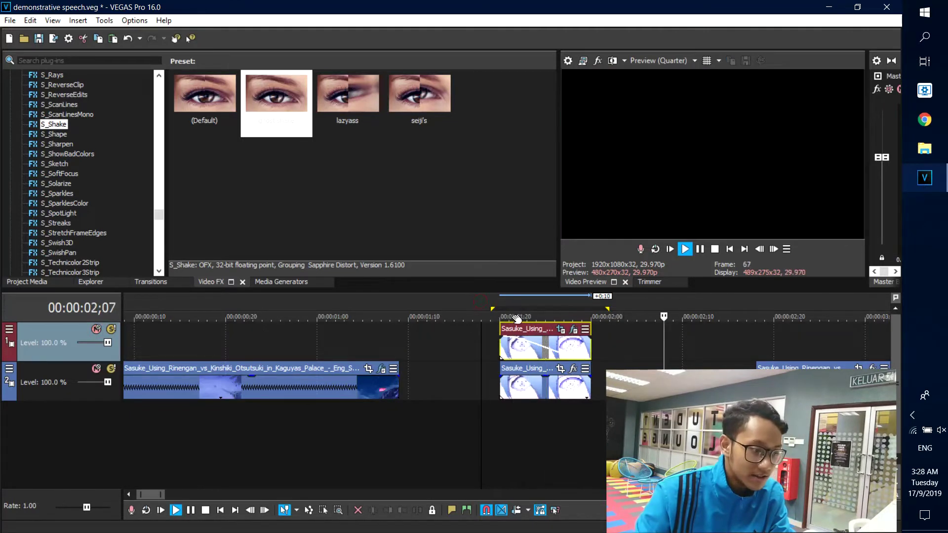
Scroll right along the timeline and select the next Sasuke clip on track 2
{"action": "scroll", "coordinate": [334, 327], "scroll_direction": "right", "scroll_amount": 5}
{"action": "left_click", "coordinate": [324, 304]}
{"action": "scroll", "coordinate": [443, 392], "scroll_direction": "left", "scroll_amount": 4}
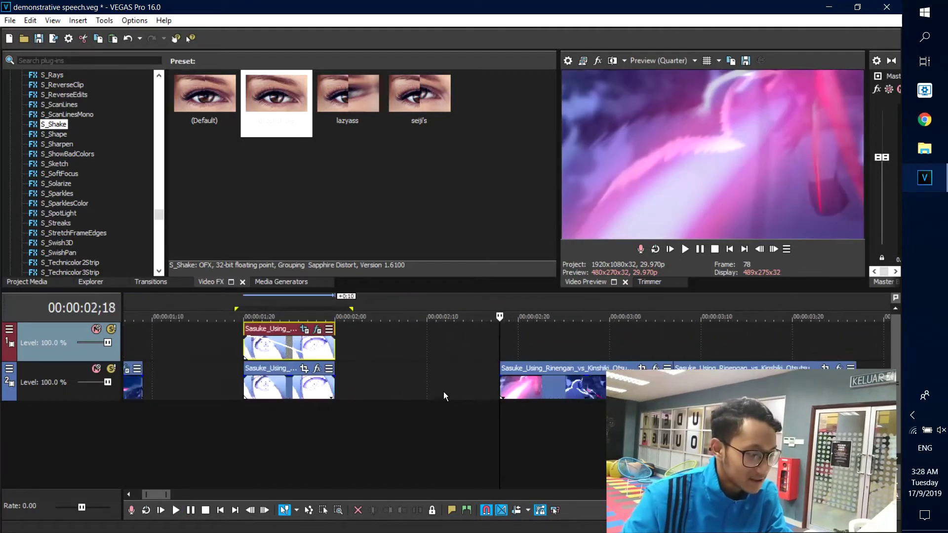
{"action": "scroll", "coordinate": [161, 494], "scroll_direction": "right", "scroll_amount": 5}
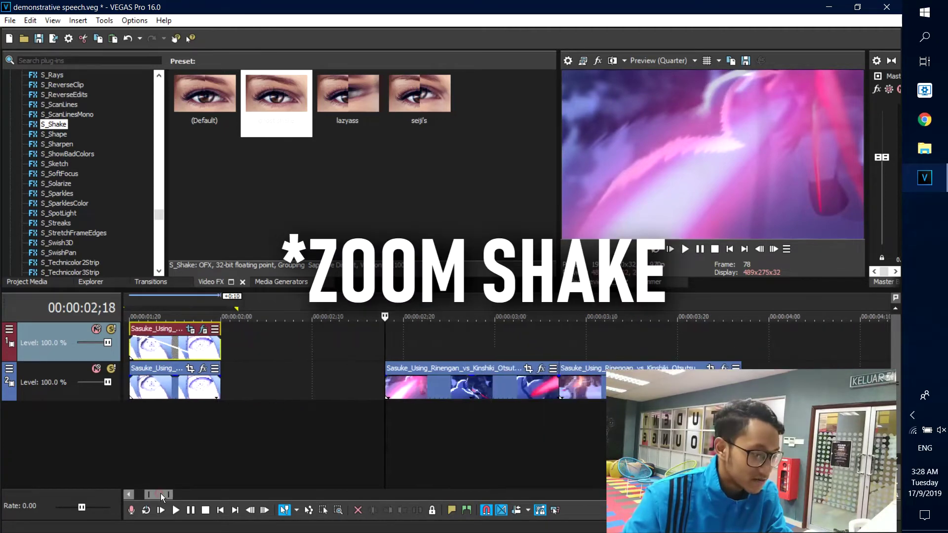
{"action": "left_click", "coordinate": [381, 399]}
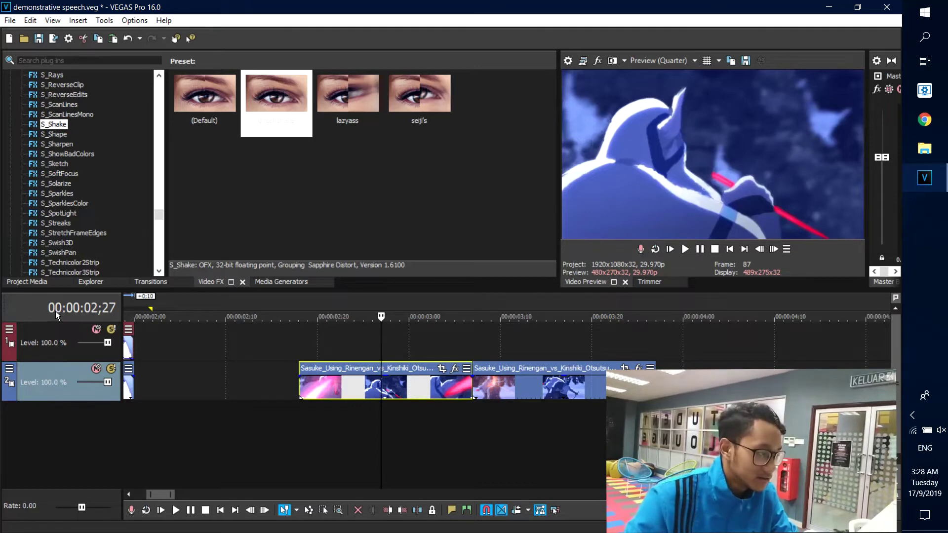
Apply the Default S_BlurMoCurves preset to the selected clip
{"action": "left_click_drag", "start_coordinate": [158, 216], "coordinate": [156, 166]}
{"action": "left_click", "coordinate": [69, 164]}
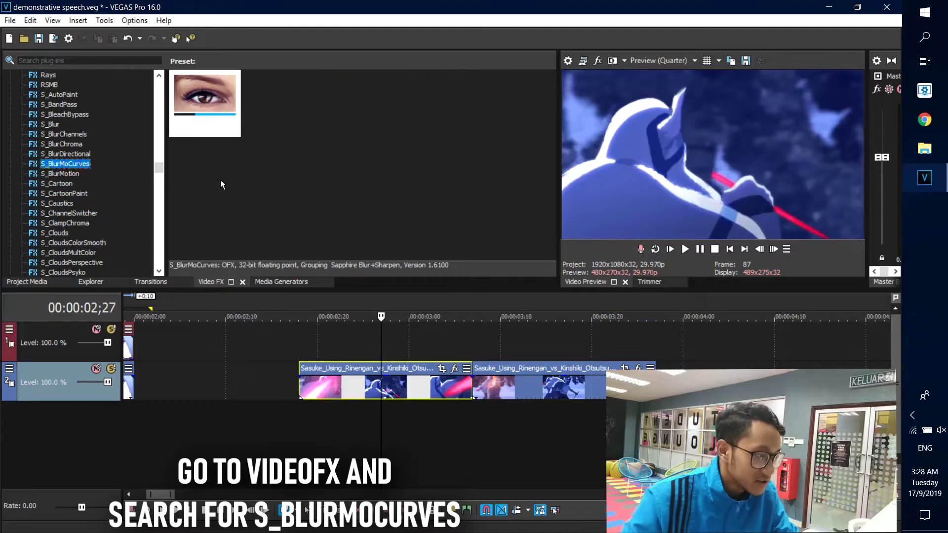
{"action": "left_click_drag", "start_coordinate": [218, 132], "coordinate": [375, 383]}
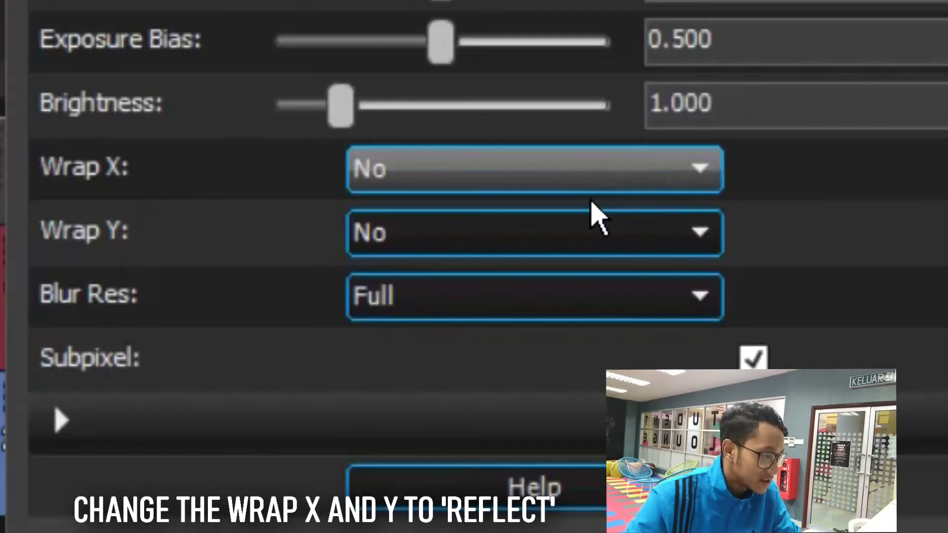
Set both Wrap X and Wrap Y to Reflect
{"action": "left_click", "coordinate": [472, 172]}
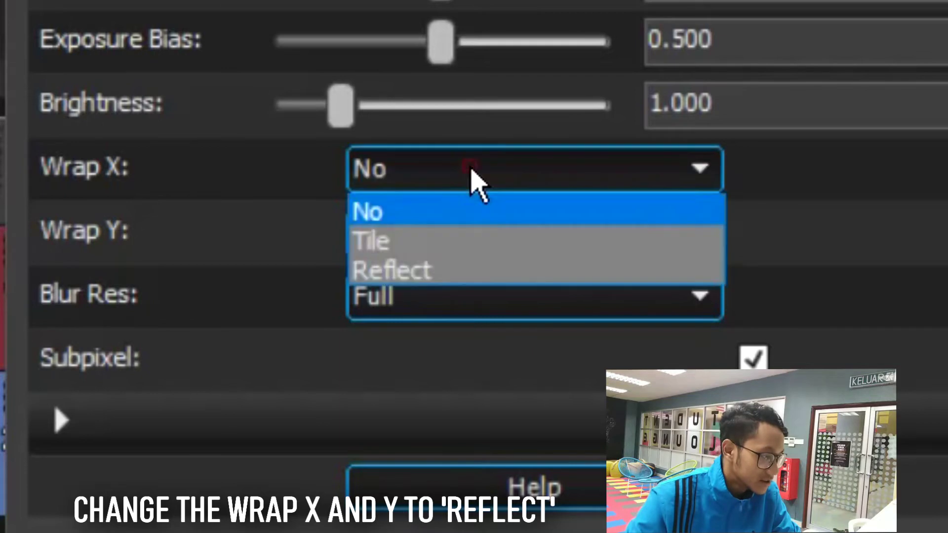
{"action": "left_click", "coordinate": [445, 271]}
{"action": "left_click", "coordinate": [437, 233]}
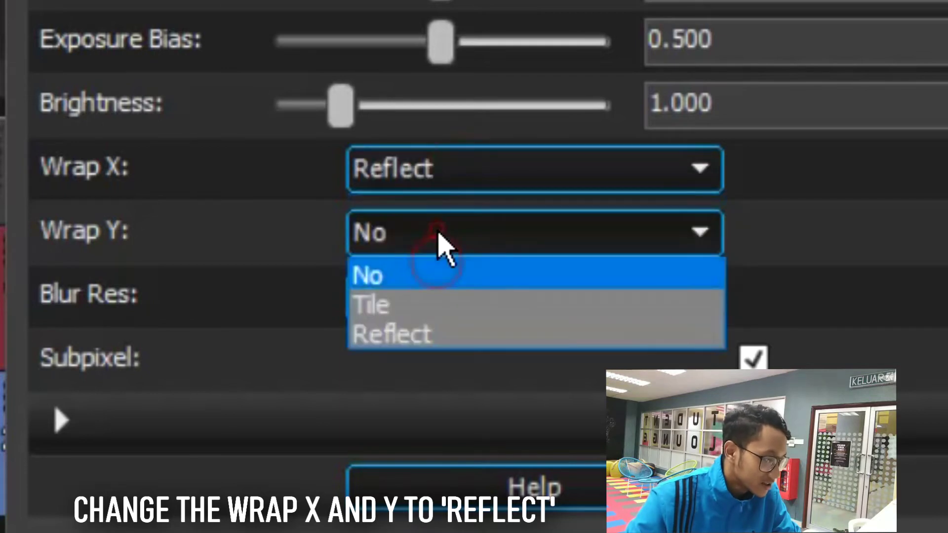
{"action": "left_click", "coordinate": [428, 326]}
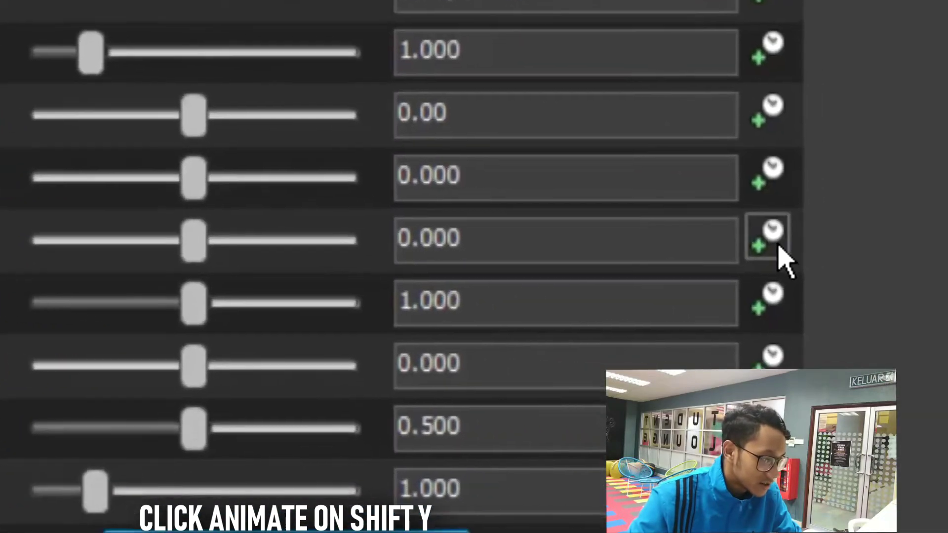
Animate Shift Y, starting at 0.350 on the first frame
{"action": "left_click", "coordinate": [282, 220]}
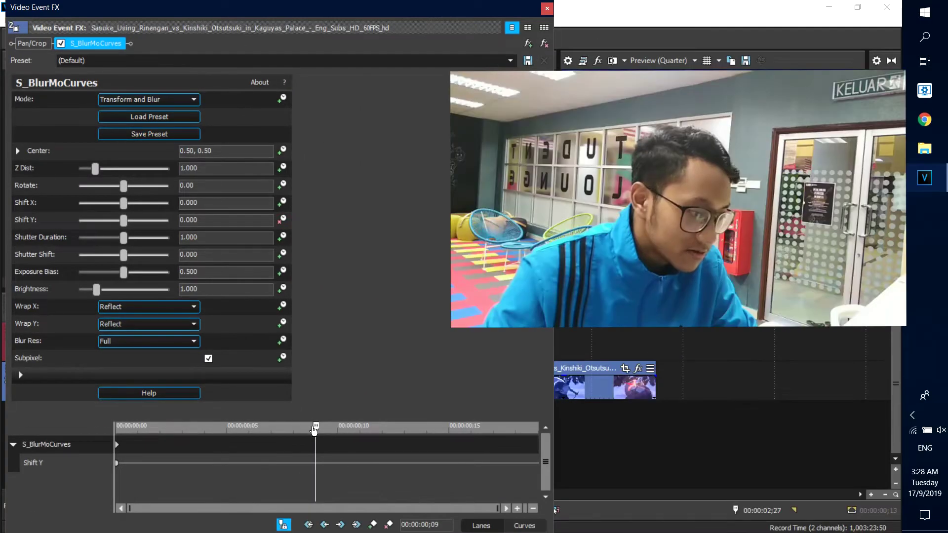
{"action": "left_click_drag", "start_coordinate": [314, 428], "coordinate": [115, 426]}
{"action": "left_click", "coordinate": [110, 425]}
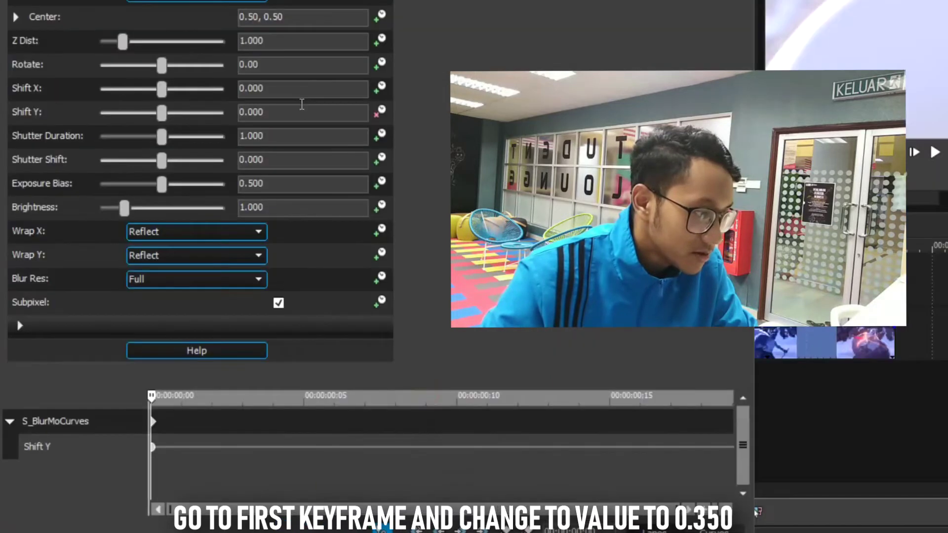
{"action": "left_click", "coordinate": [221, 219]}
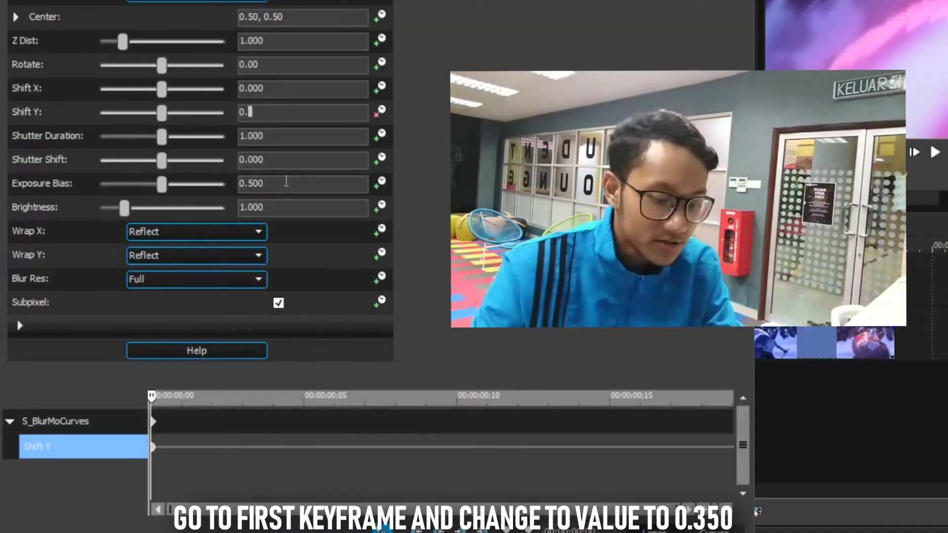
{"action": "type", "text": "0.350"}
{"action": "key", "text": "Return"}
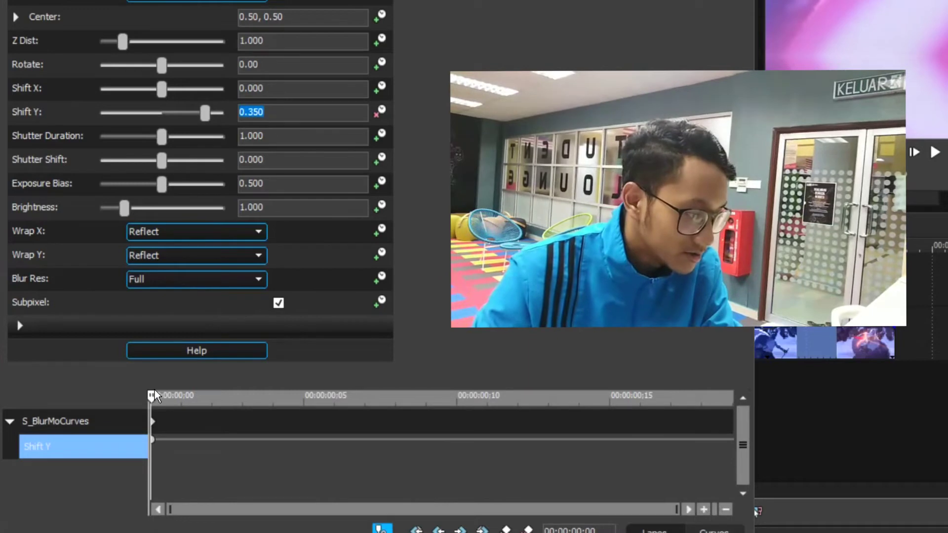
Add Shift Y keyframes of -0.120 at frame 3 and 0.080 a few frames later
{"action": "left_click", "coordinate": [151, 395]}
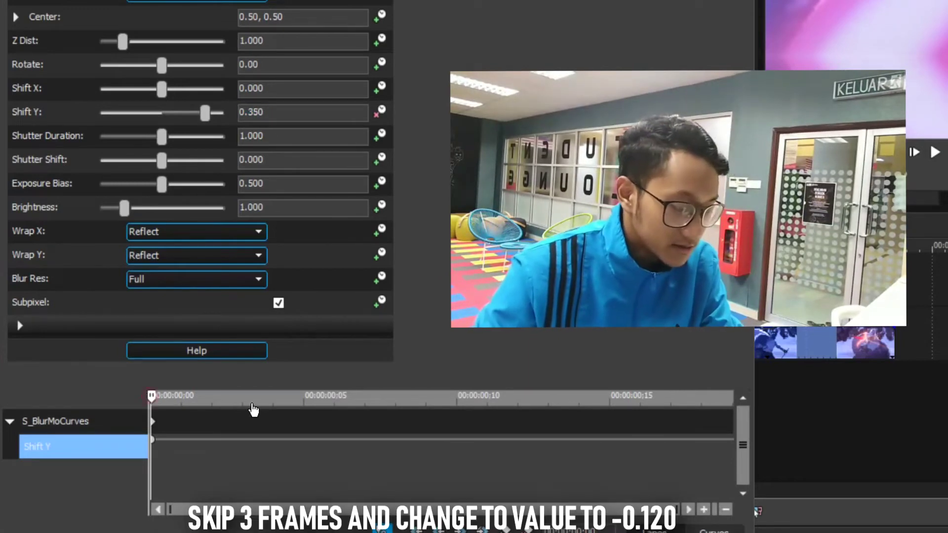
{"action": "key", "text": "Right"}
{"action": "key", "text": "Right"}
{"action": "key", "text": "Right"}
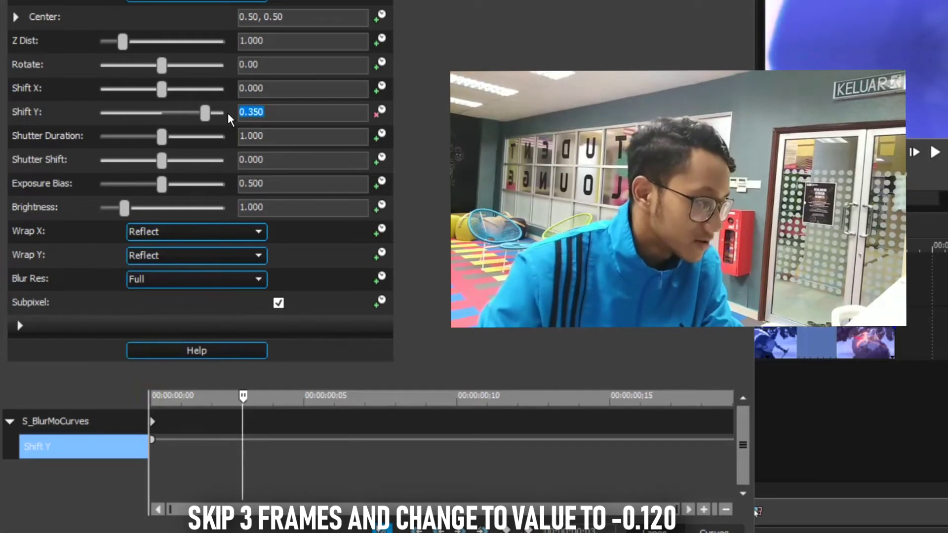
{"action": "type", "text": "-0.12"}
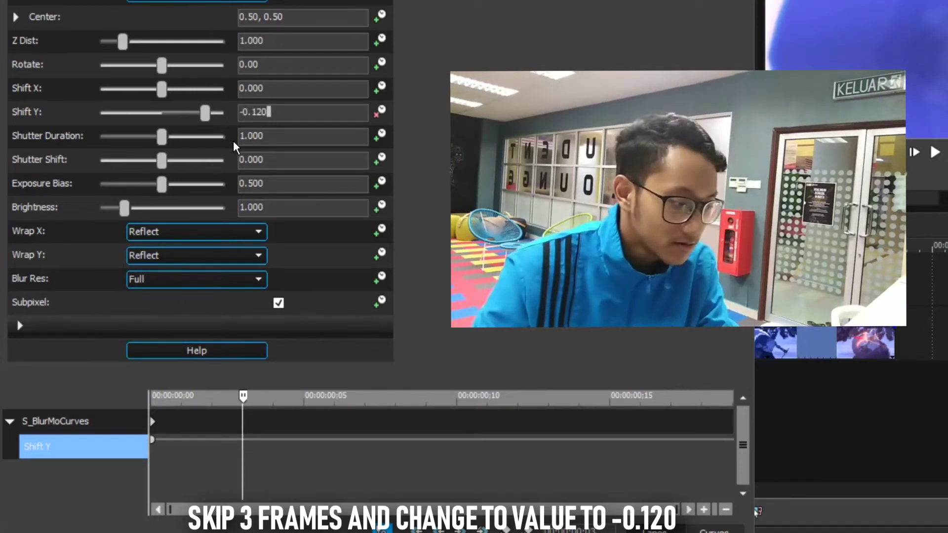
{"action": "key", "text": "Return"}
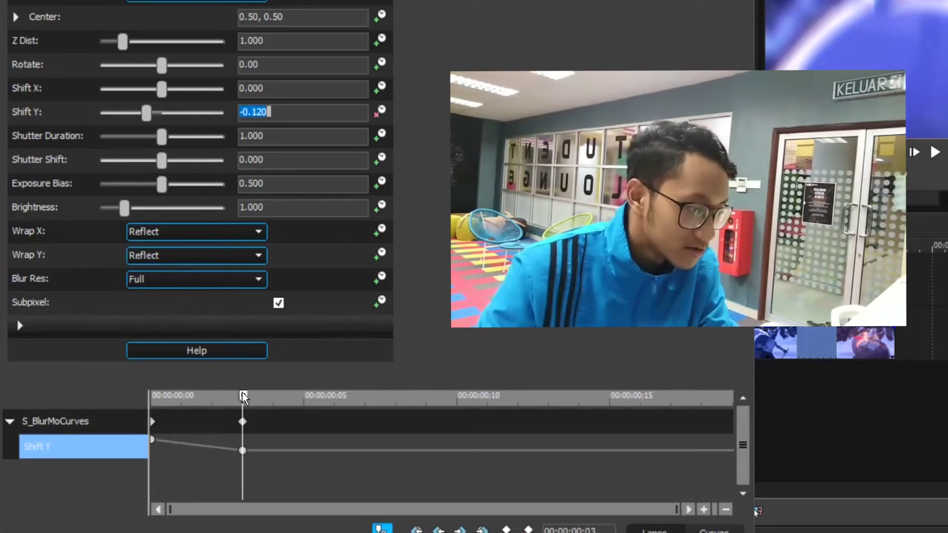
{"action": "key", "text": "Right"}
{"action": "key", "text": "Left"}
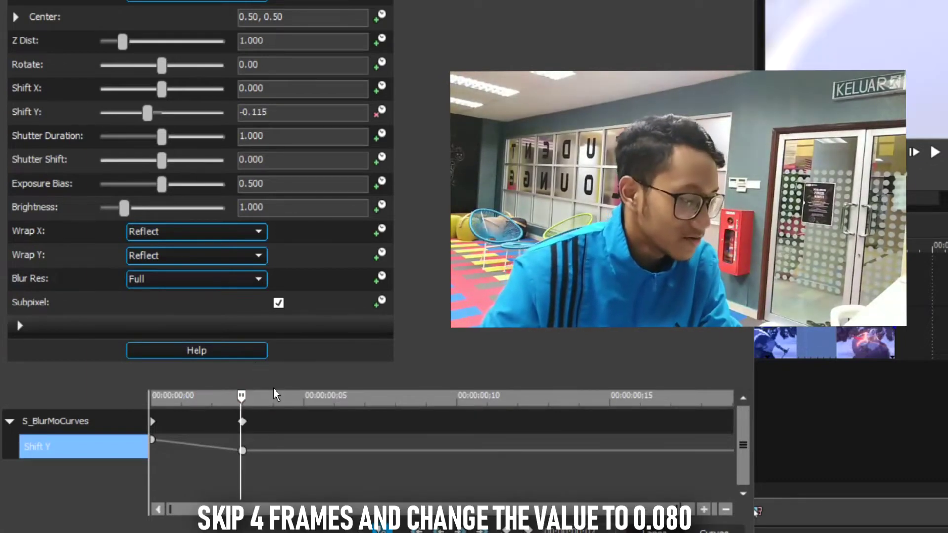
{"action": "key", "text": "Right"}
{"action": "key", "text": "Left"}
{"action": "key", "text": "Right"}
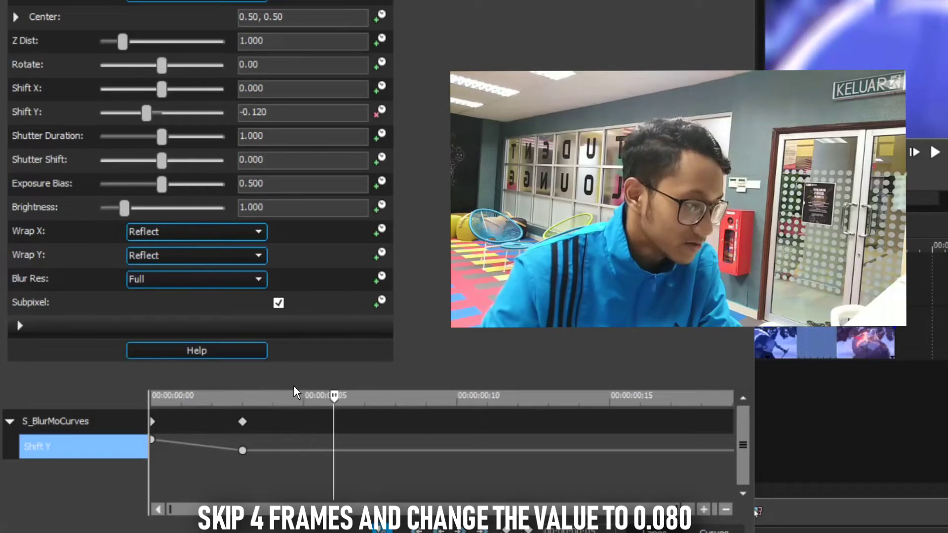
{"action": "key", "text": "Right"}
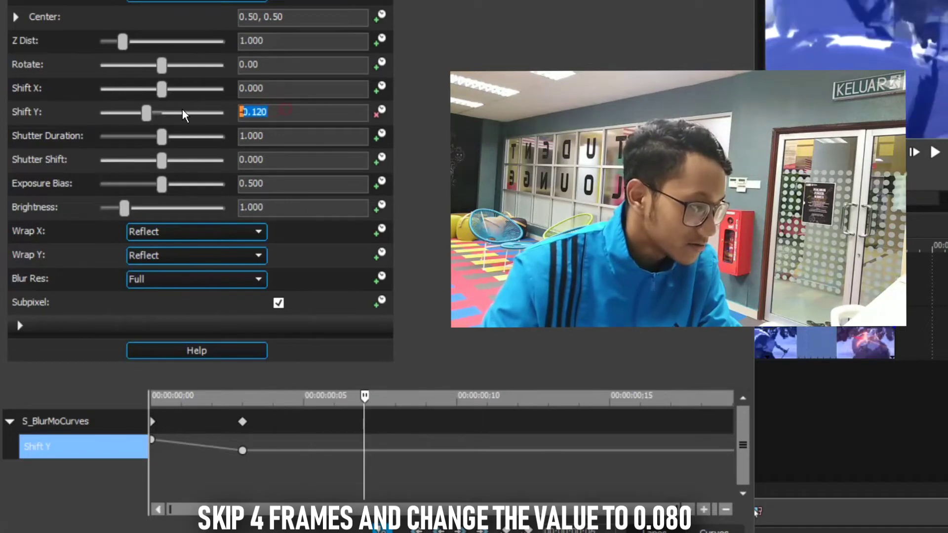
{"action": "type", "text": "0.0"}
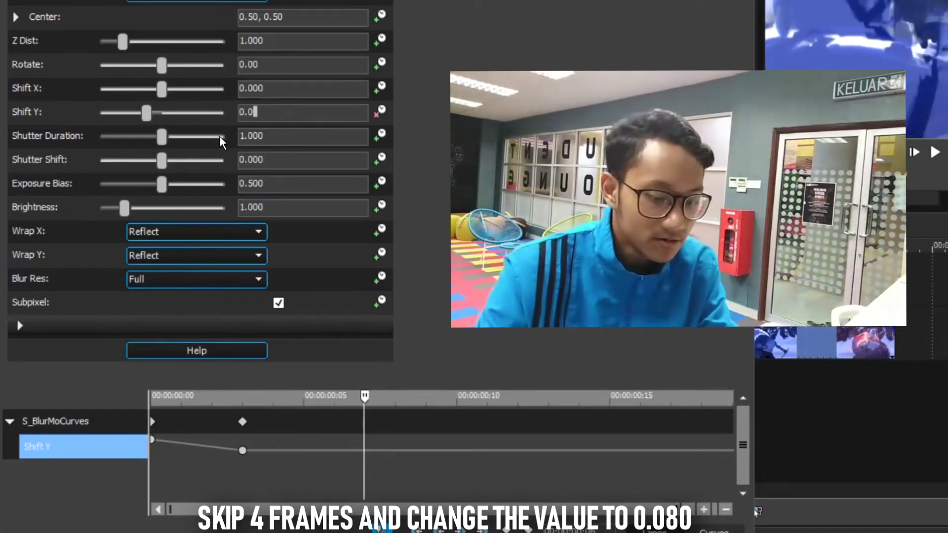
{"action": "type", "text": "80"}
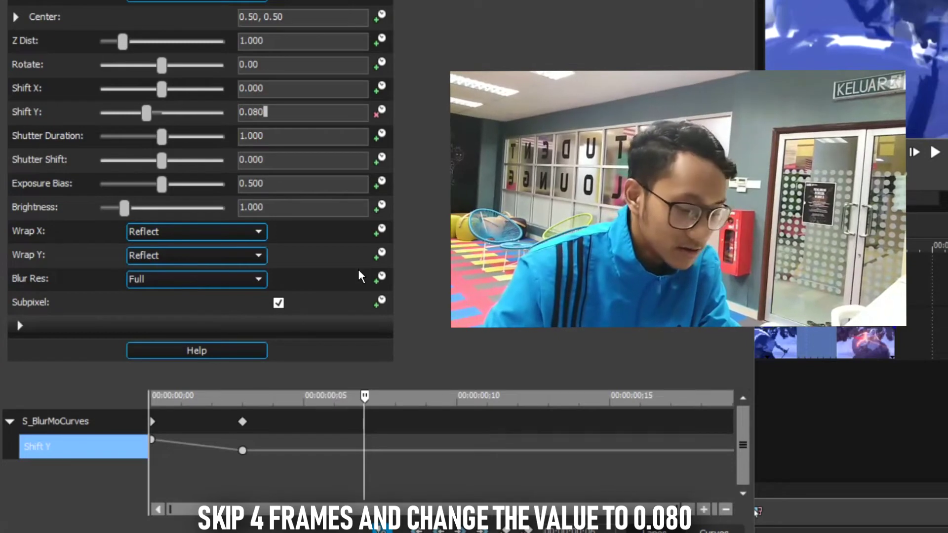
{"action": "key", "text": "Return"}
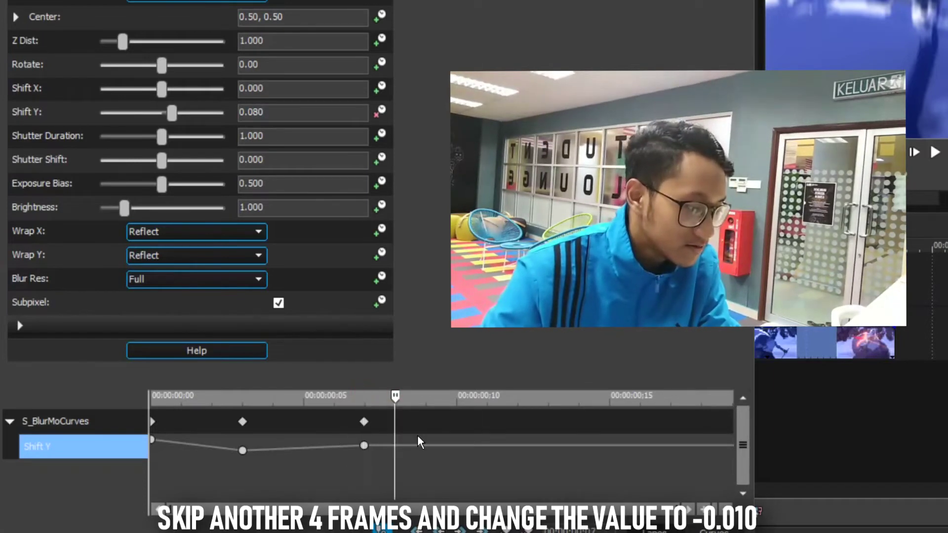
Add a -0.010 Shift Y keyframe, then return Shift Y to 0.000 at the effect's end
{"action": "key", "text": "Right"}
{"action": "key", "text": "Right"}
{"action": "key", "text": "Right"}
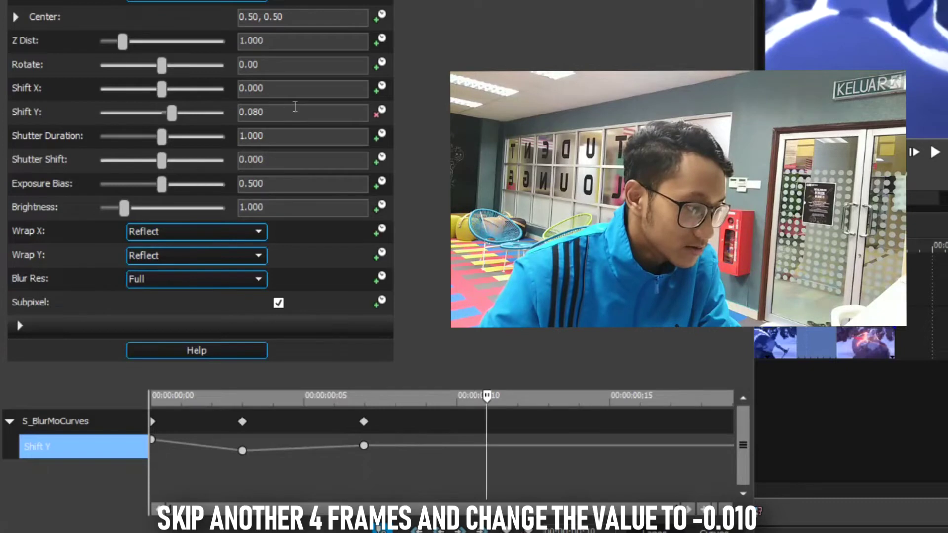
{"action": "left_click_drag", "start_coordinate": [295, 106], "coordinate": [245, 113]}
{"action": "type", "text": "-0"}
{"action": "key", "text": "Return"}
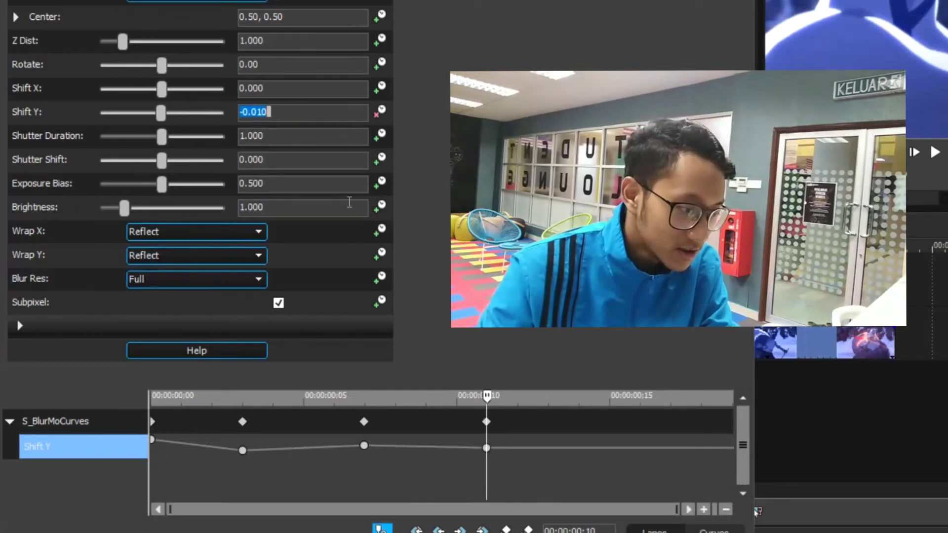
{"action": "left_click_drag", "start_coordinate": [488, 399], "coordinate": [784, 398]}
{"action": "double_click", "coordinate": [264, 111]}
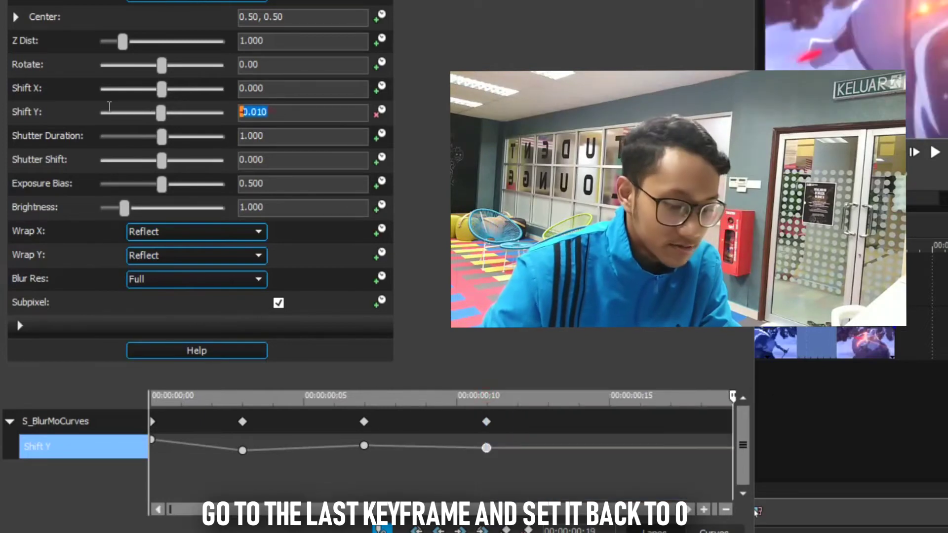
{"action": "type", "text": "0"}
{"action": "key", "text": "Return"}
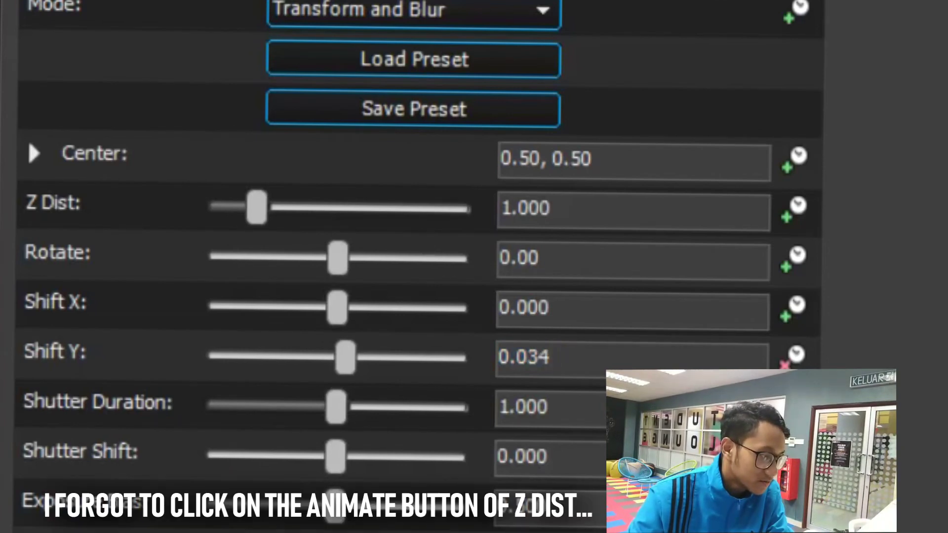
Animate Z Dist from 0.1 at the start to 0.9 at frame 5
{"action": "double_click", "coordinate": [599, 214]}
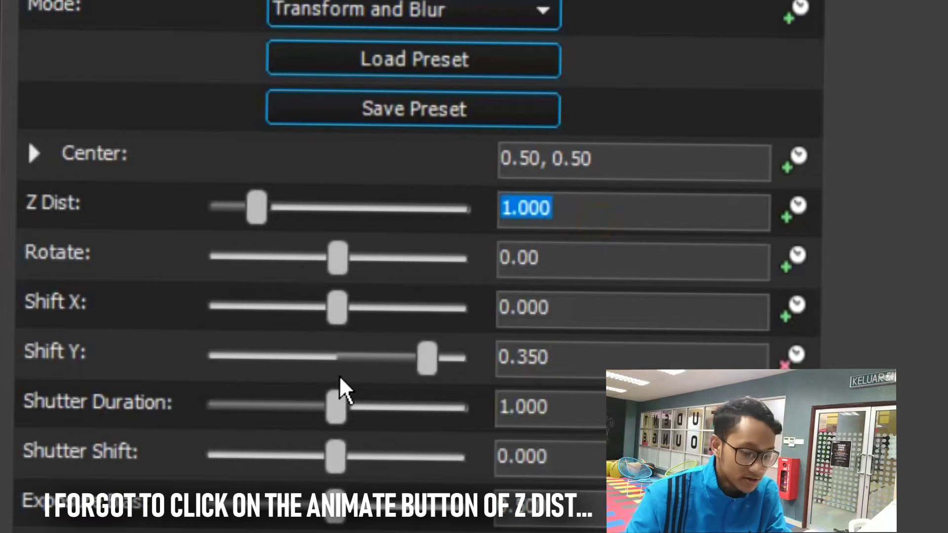
{"action": "type", "text": "0.1"}
{"action": "key", "text": "Return"}
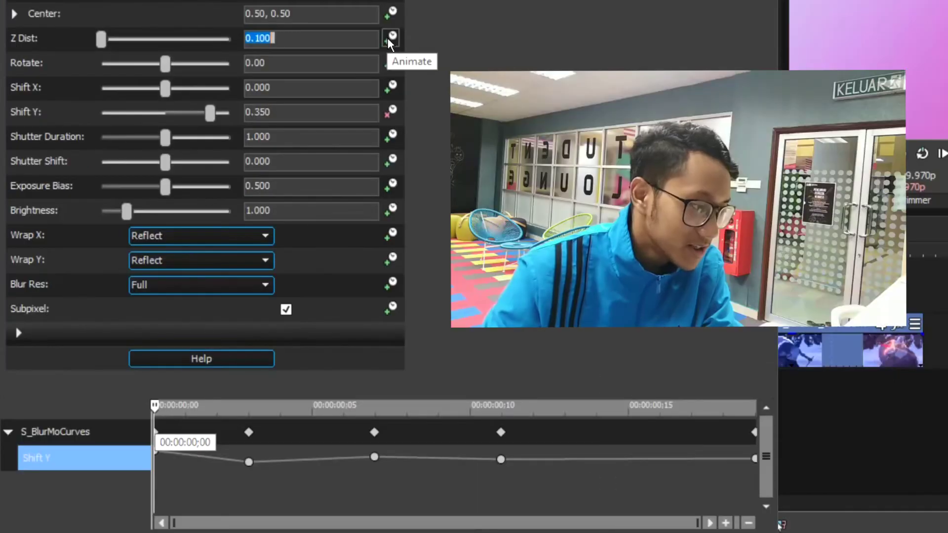
{"action": "left_click", "coordinate": [391, 39]}
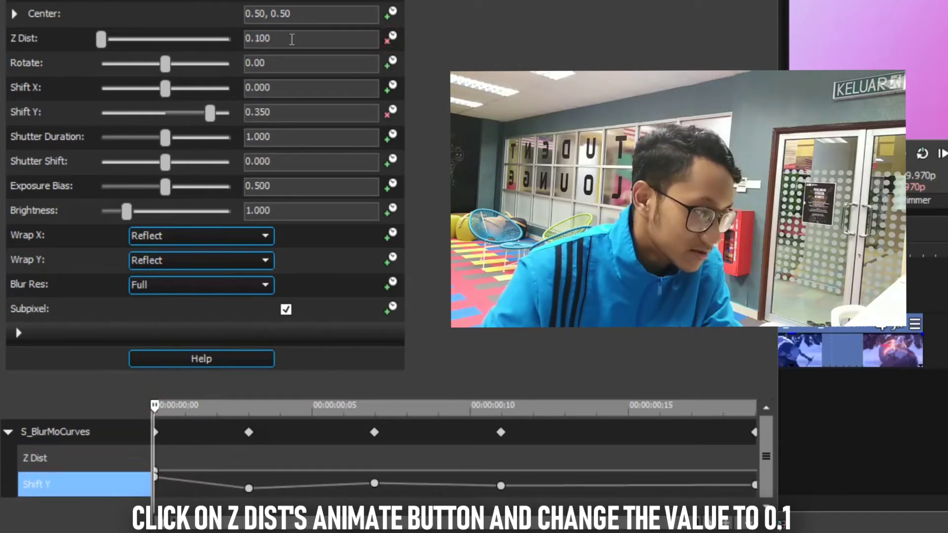
{"action": "left_click", "coordinate": [291, 39]}
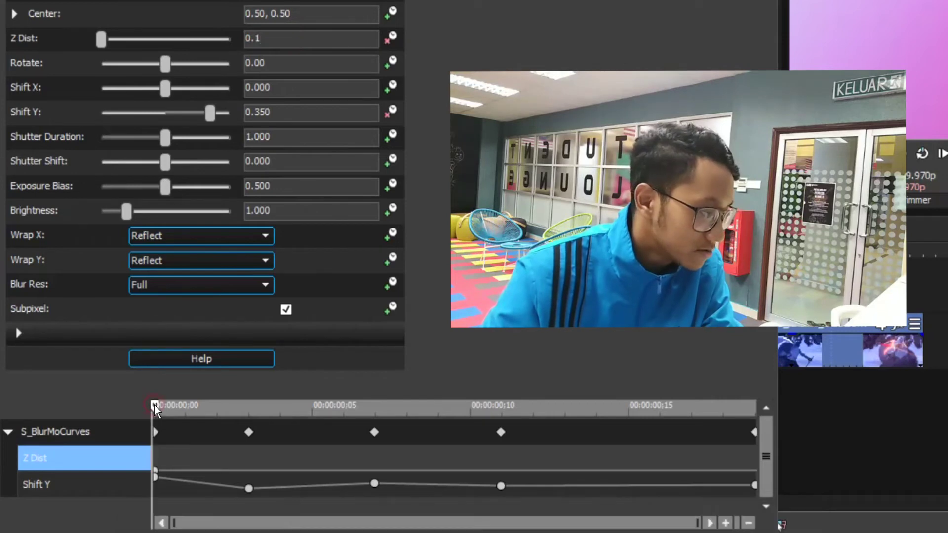
{"action": "key", "text": "Right"}
{"action": "key", "text": "Right"}
{"action": "key", "text": "Right"}
{"action": "key", "text": "Right"}
{"action": "key", "text": "Right"}
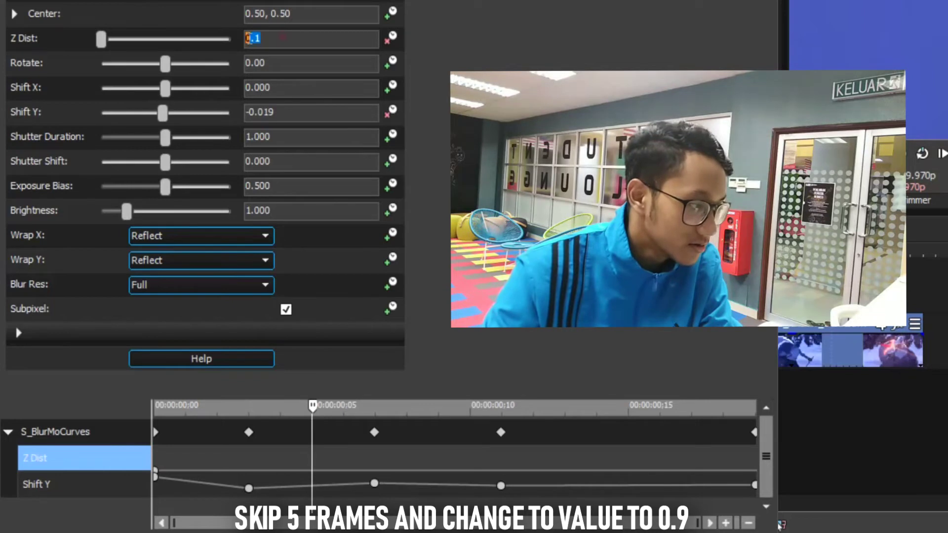
{"action": "type", "text": ".9"}
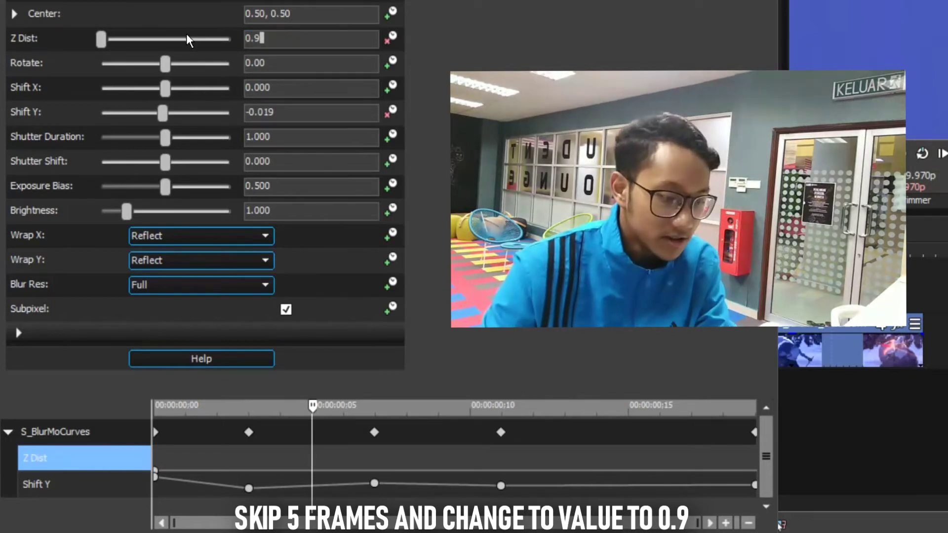
{"action": "key", "text": "Return"}
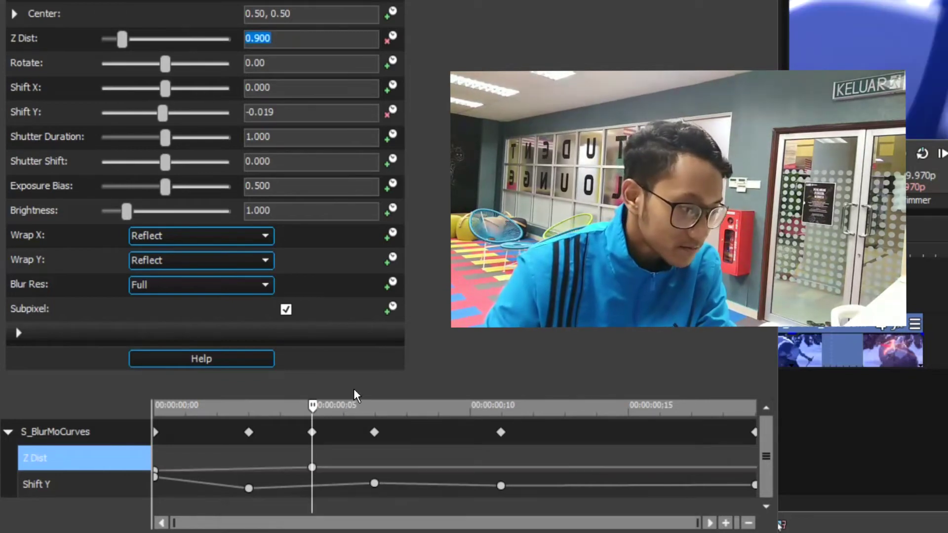
Add a Z Dist keyframe of 1.000 a few frames later and 0.100 at the end
{"action": "left_click", "coordinate": [311, 406]}
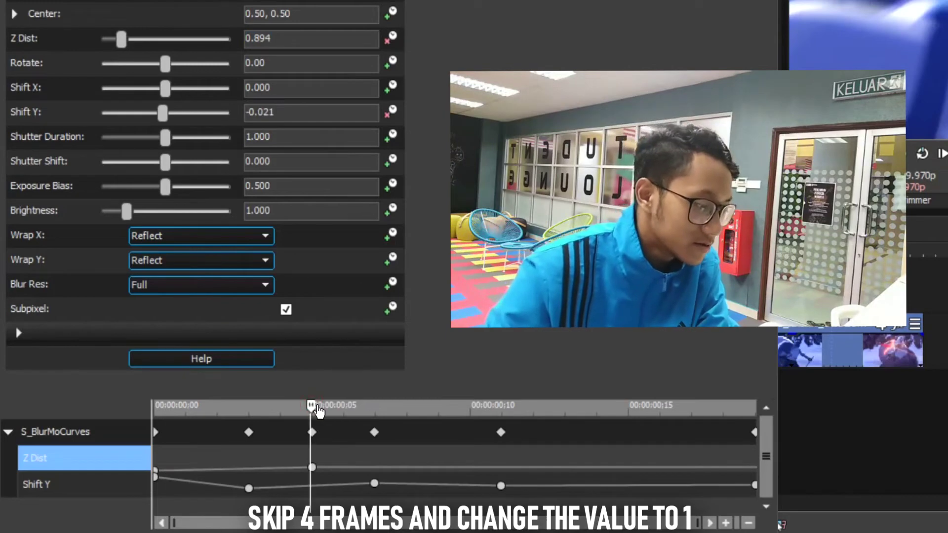
{"action": "key", "text": "Right"}
{"action": "key", "text": "Right"}
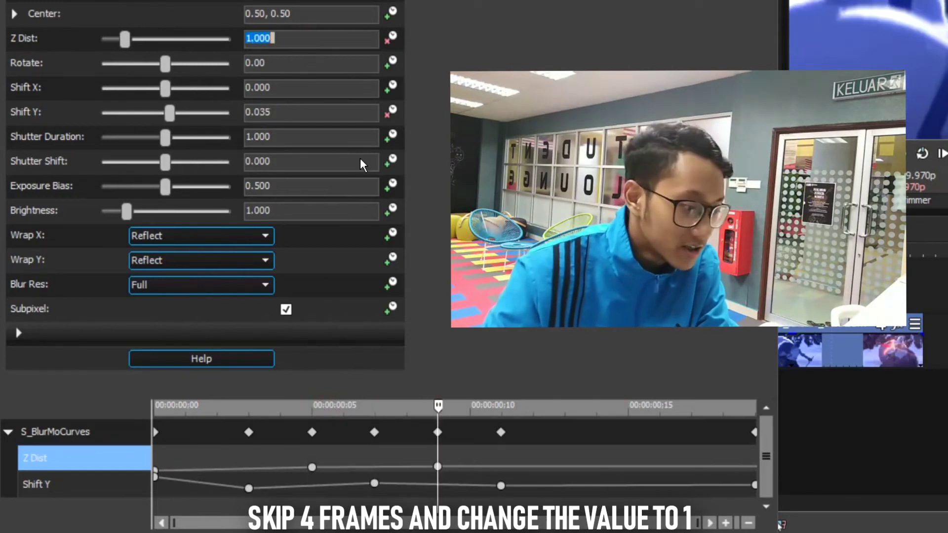
{"action": "type", "text": "1"}
{"action": "key", "text": "Return"}
{"action": "left_click_drag", "start_coordinate": [440, 409], "coordinate": [863, 396]}
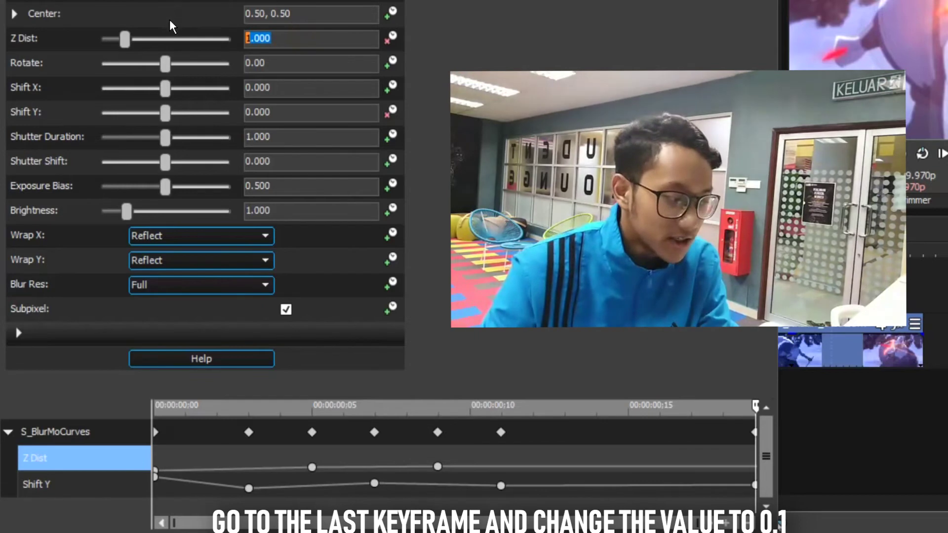
{"action": "type", "text": "0.1"}
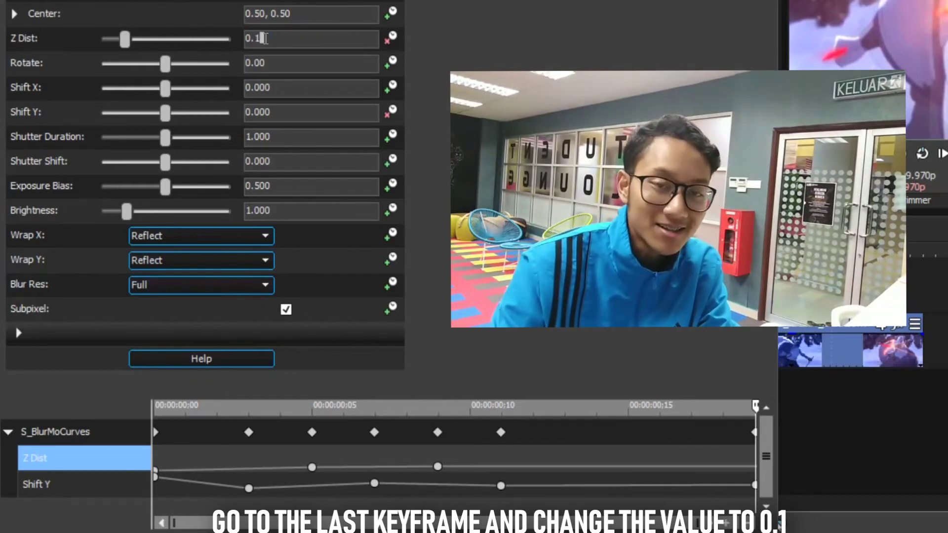
{"action": "key", "text": "Return"}
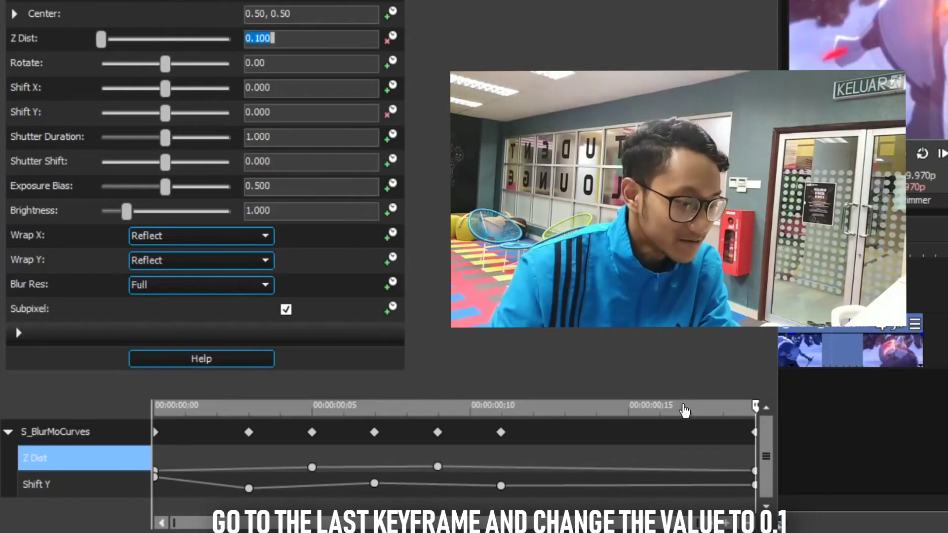
Loop the region over the blur transition between the two clips and play it once
{"action": "left_click_drag", "start_coordinate": [757, 411], "coordinate": [155, 406]}
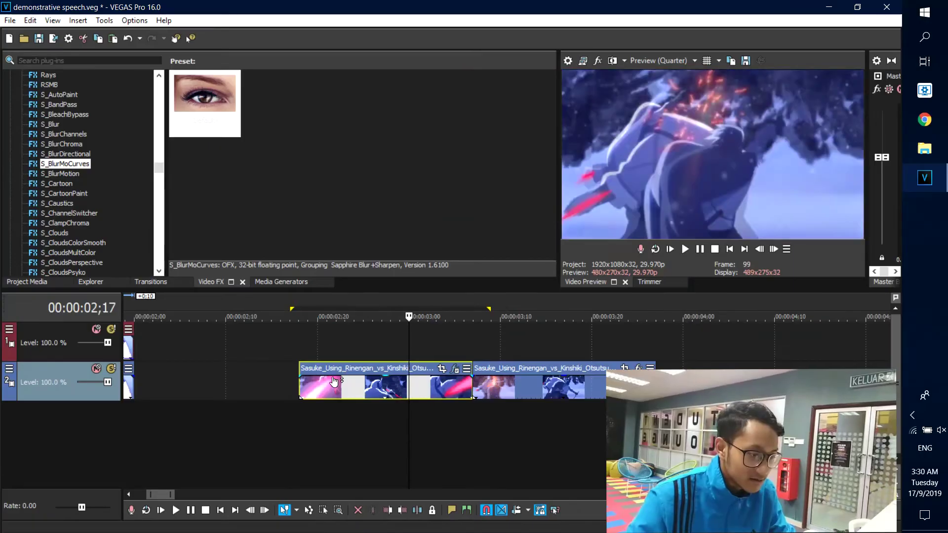
{"action": "left_click_drag", "start_coordinate": [687, 227], "coordinate": [403, 227]}
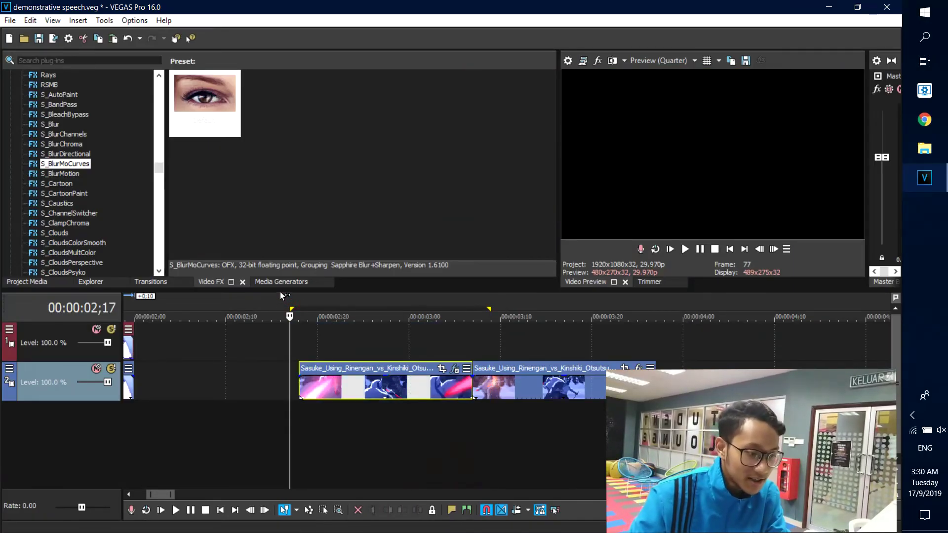
{"action": "key", "text": "space"}
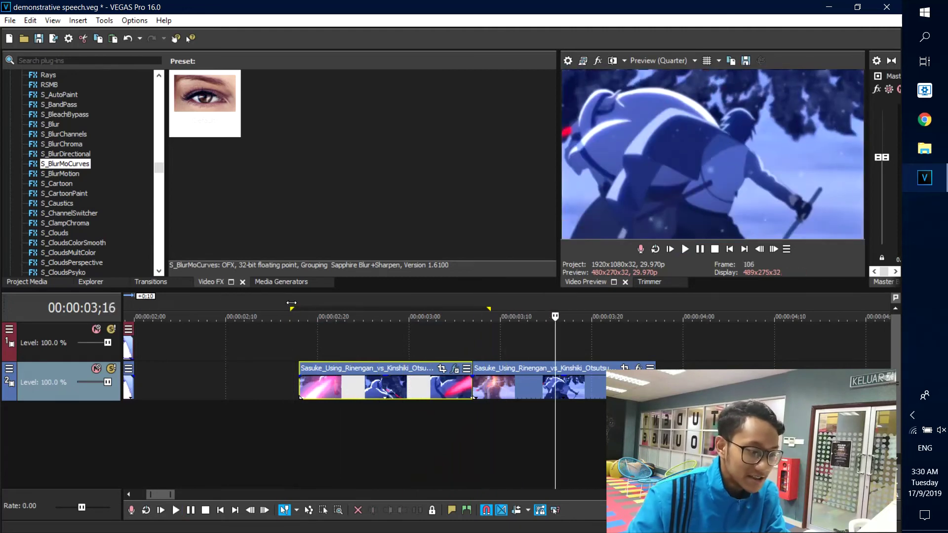
{"action": "key", "text": "space"}
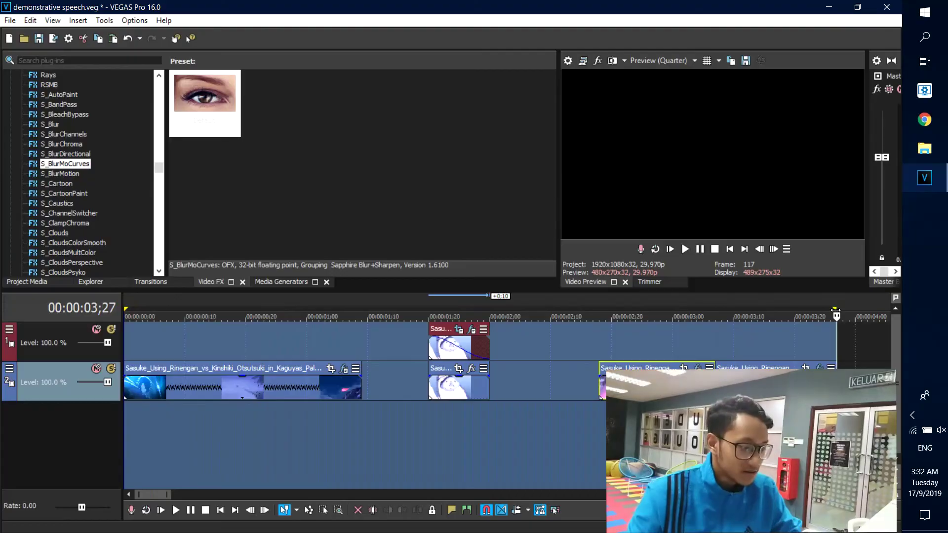
Play the full edit from the start, from the sped-up opener through the blur-transitioned Sasuke clips
{"action": "key", "text": "space"}
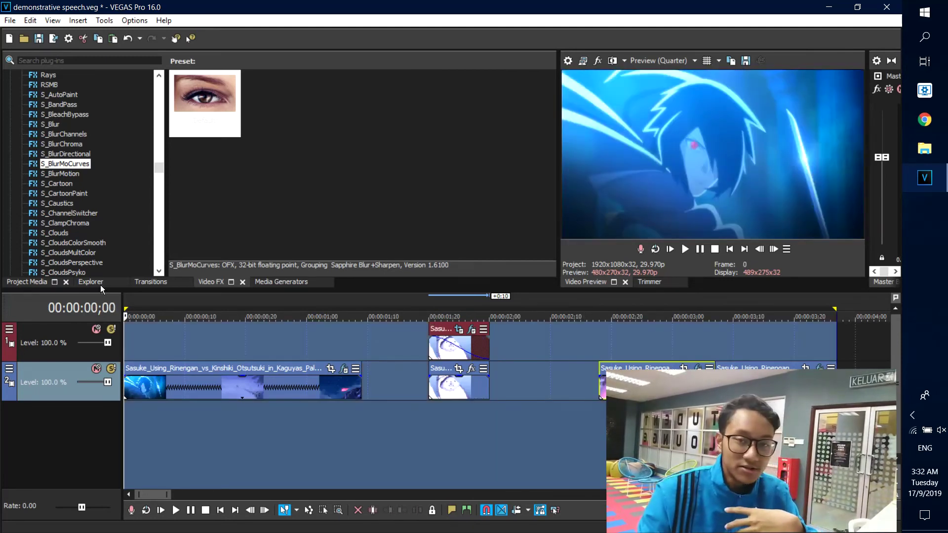
Drop the time selection, then replay from 00:00:01;20 through the shaking eye clip into the Sasuke blur transition
{"action": "left_click", "coordinate": [130, 303]}
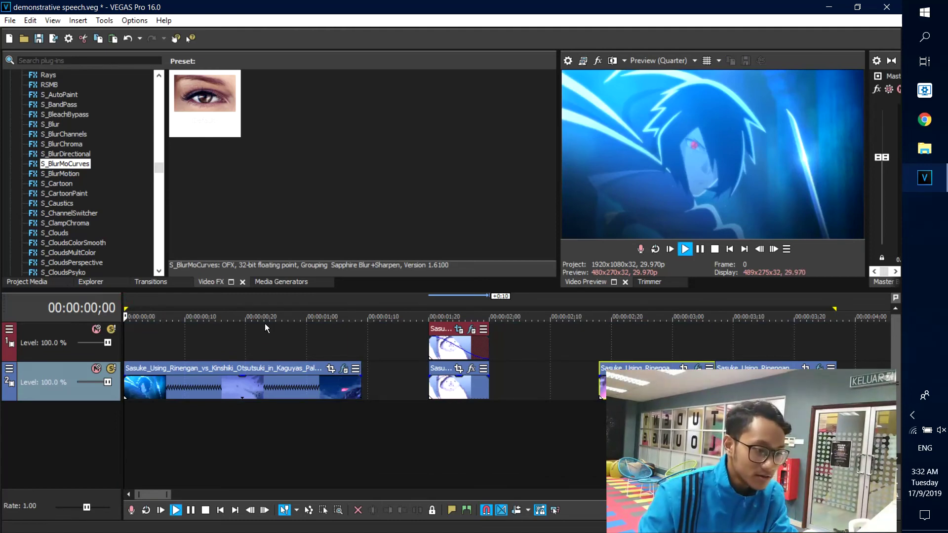
{"action": "key", "text": "Return"}
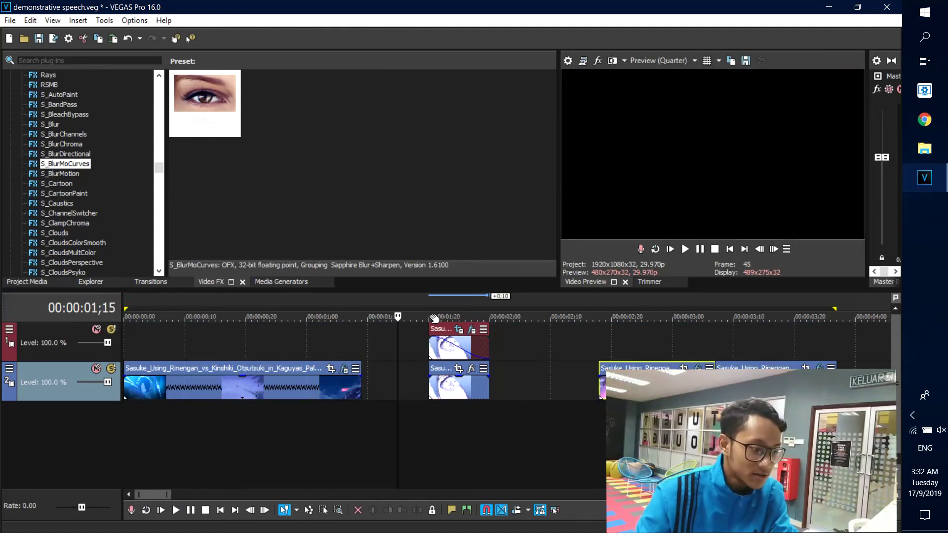
{"action": "left_click", "coordinate": [430, 318]}
{"action": "key", "text": "Return"}
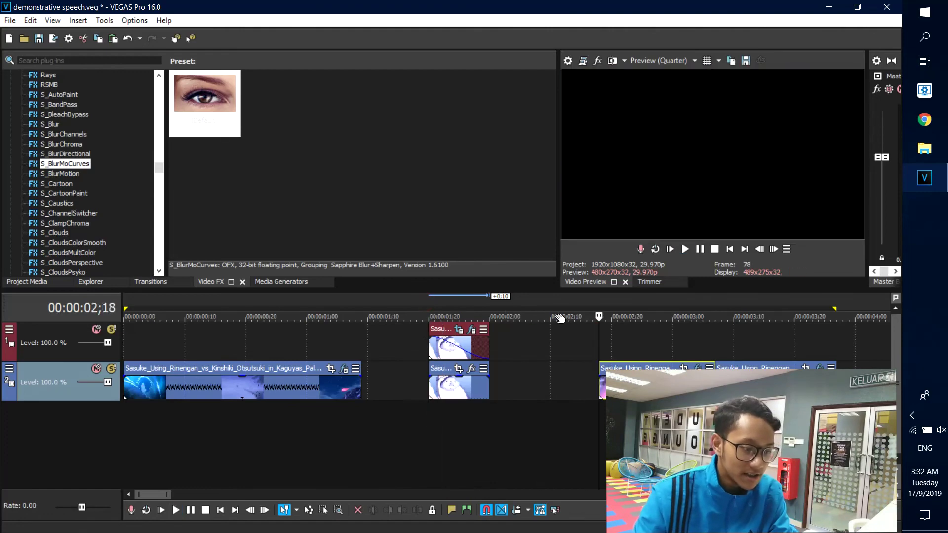